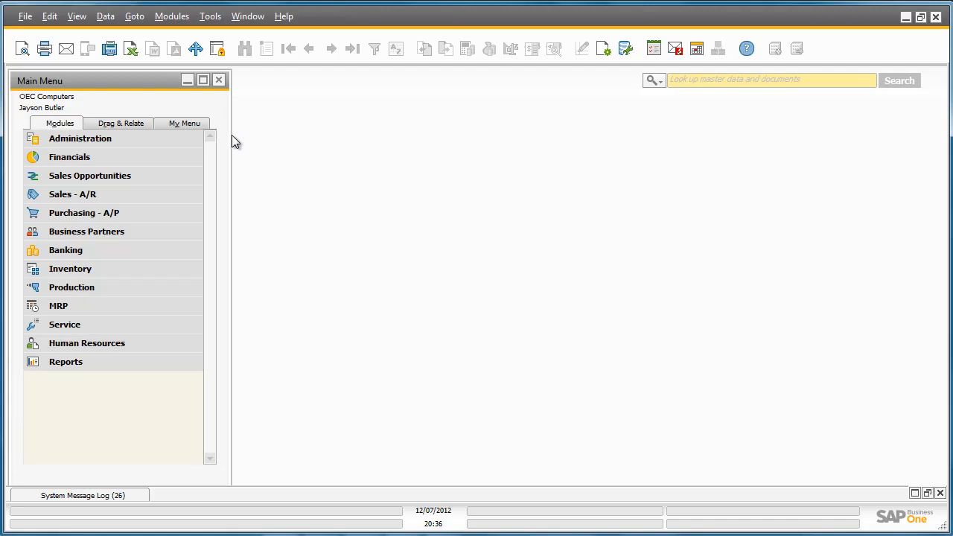
# Open the Implementation Tasks window from the Implementation Center within the System Initialization settings
pyautogui.click(189, 144)
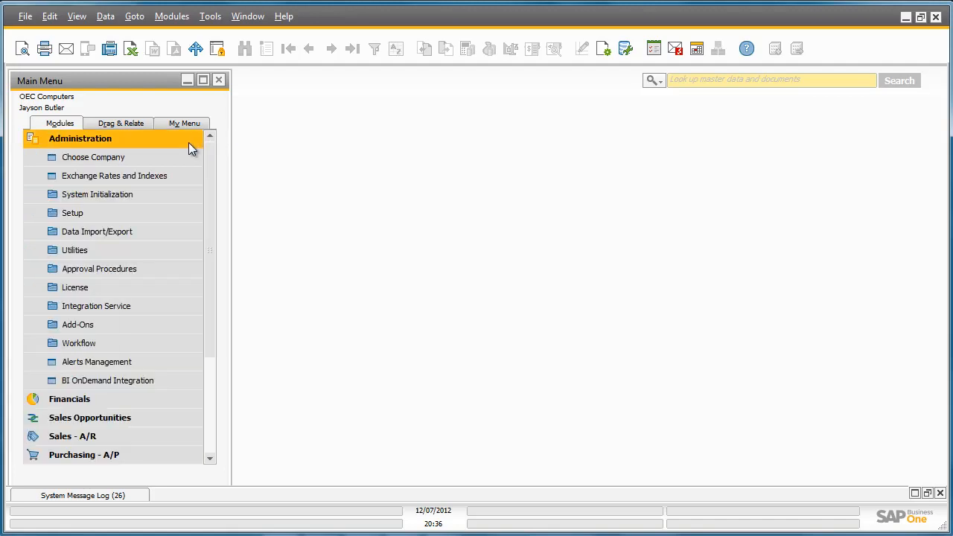
pyautogui.click(179, 192)
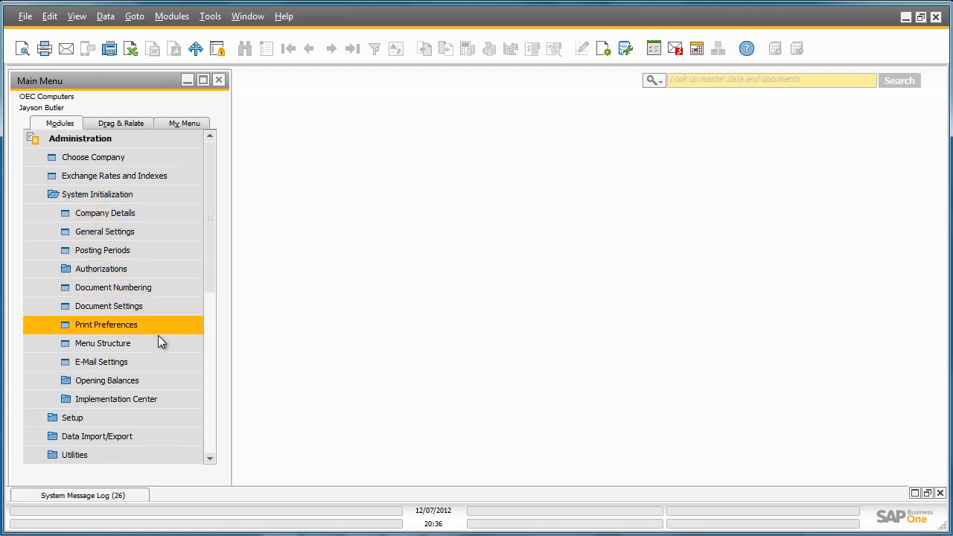
pyautogui.click(166, 402)
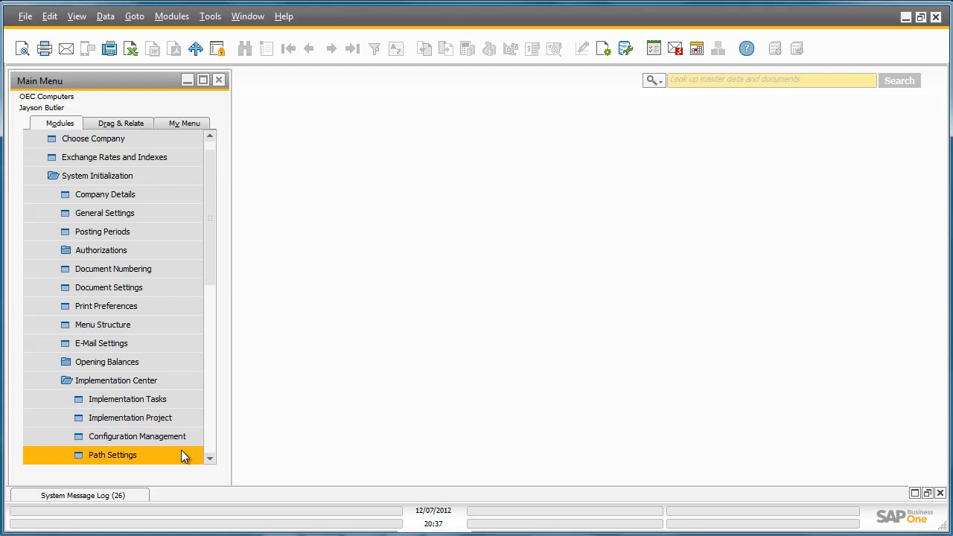
pyautogui.click(185, 403)
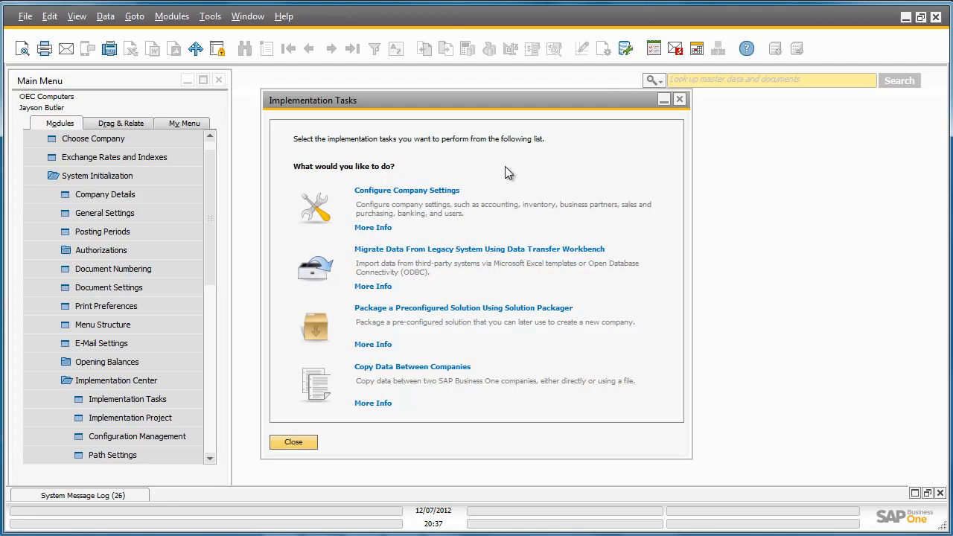
# View the company settings configuration wizard as far as its Company Details stage, and close it without saving
pyautogui.click(319, 216)
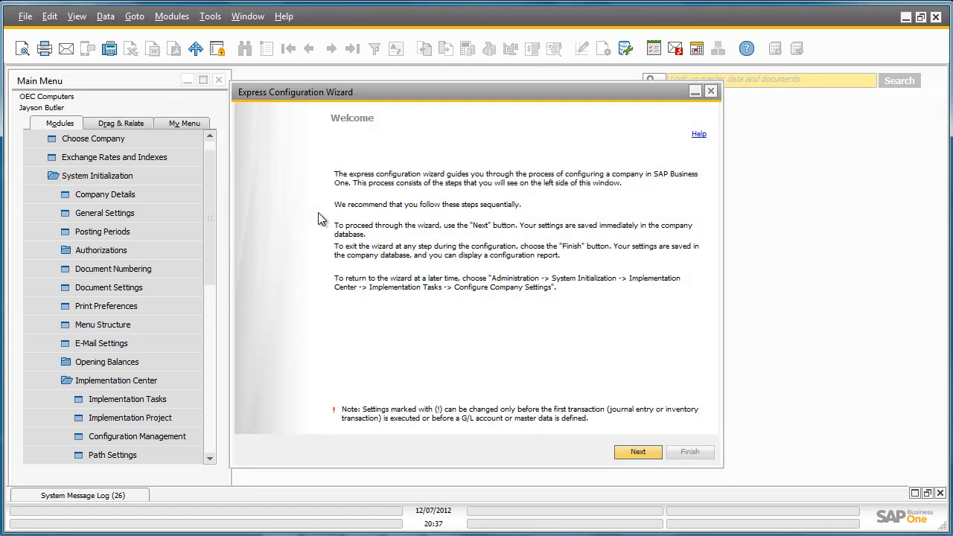
pyautogui.click(638, 452)
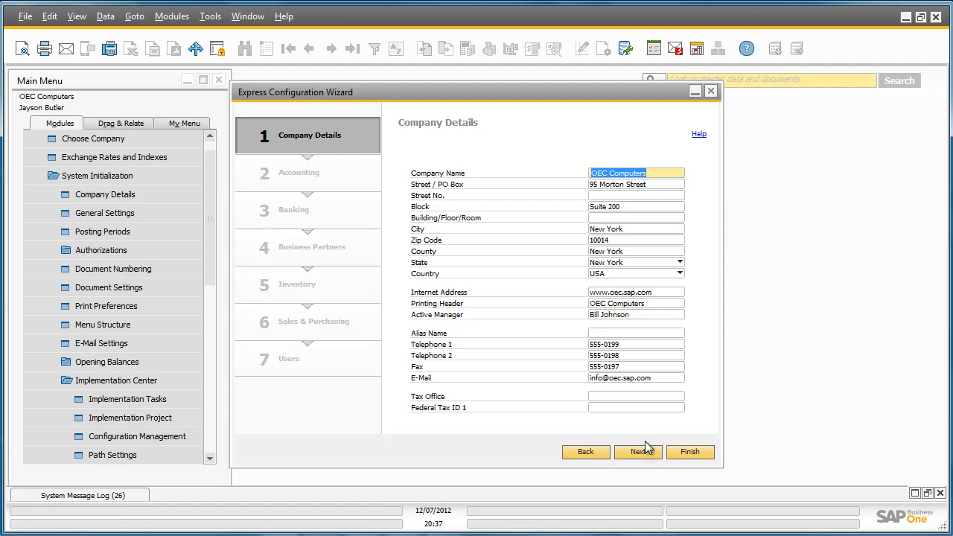
pyautogui.click(711, 91)
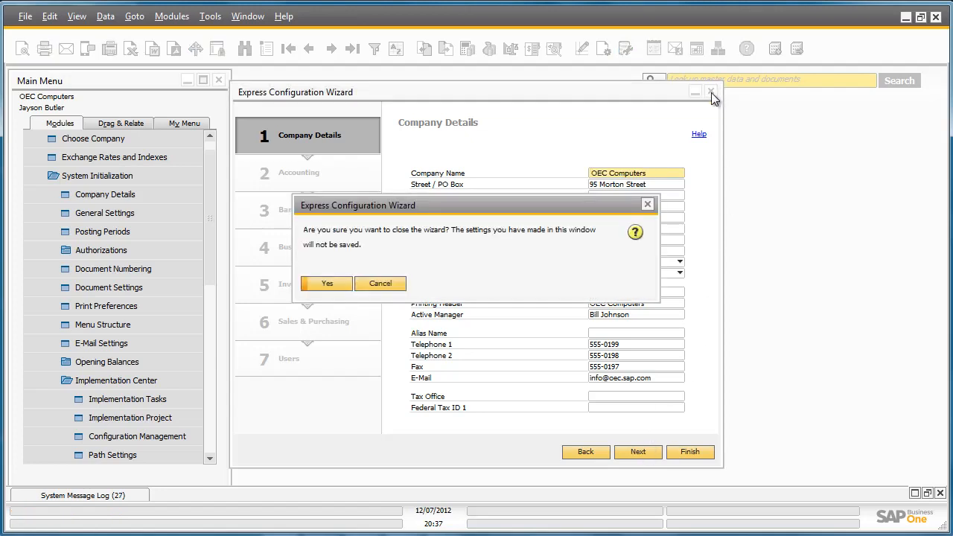
pyautogui.click(341, 284)
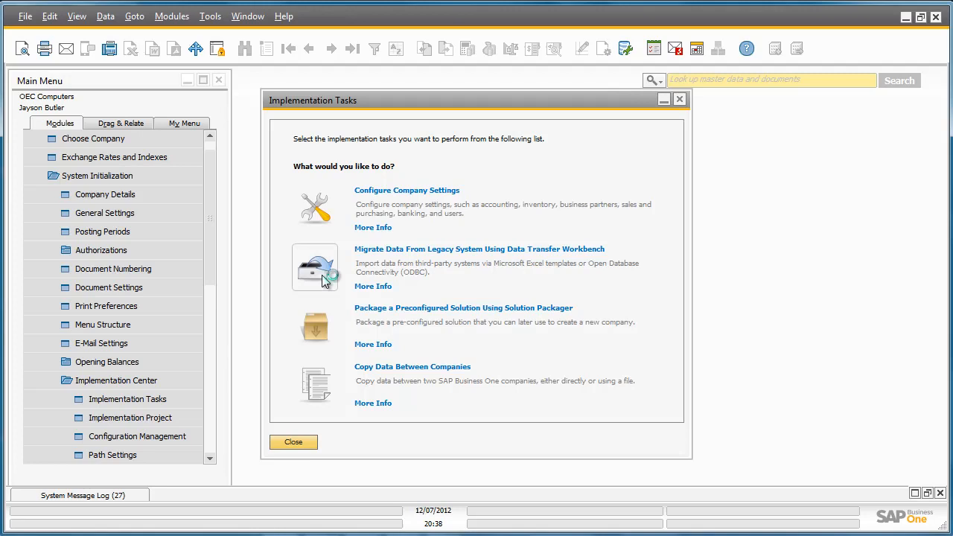
# Launch the Data Transfer Workbench for legacy data migration to view it, and close it without logging on
pyautogui.click(321, 275)
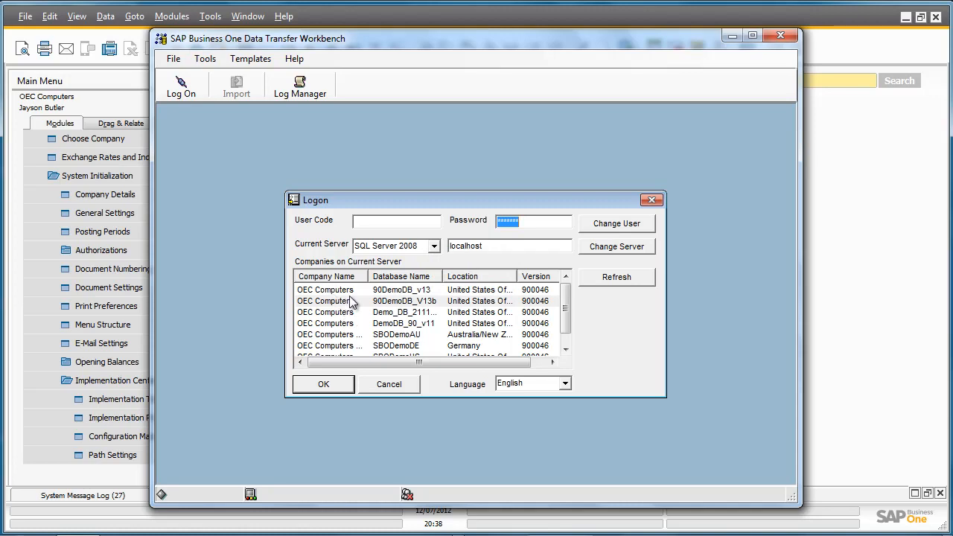
pyautogui.click(649, 200)
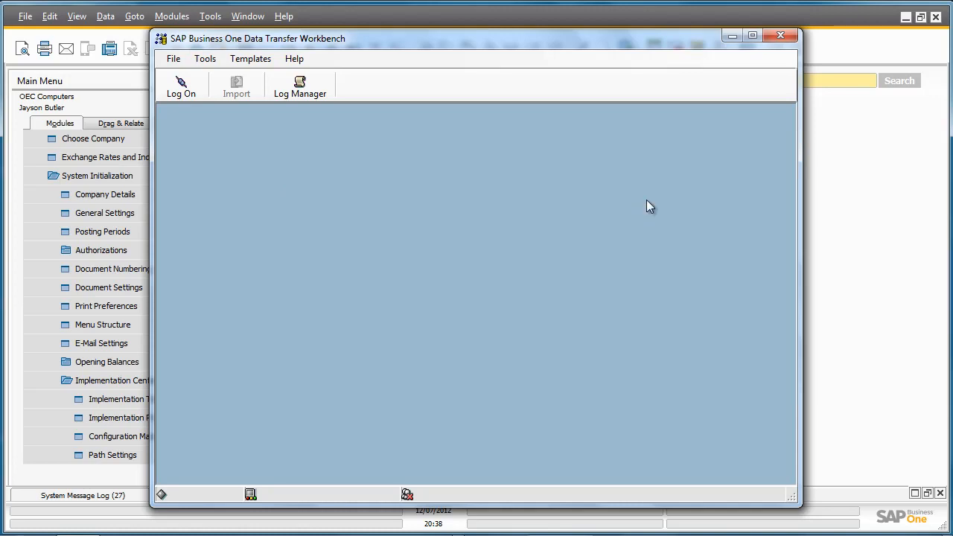
pyautogui.click(779, 36)
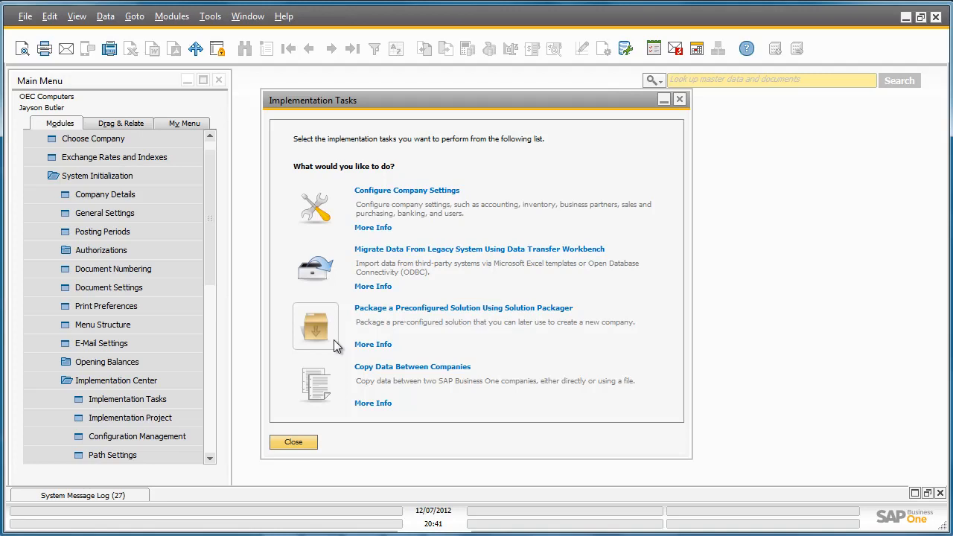
# View the Solution Packager as far as its Solution Information stage, and cancel the packaging
pyautogui.click(334, 339)
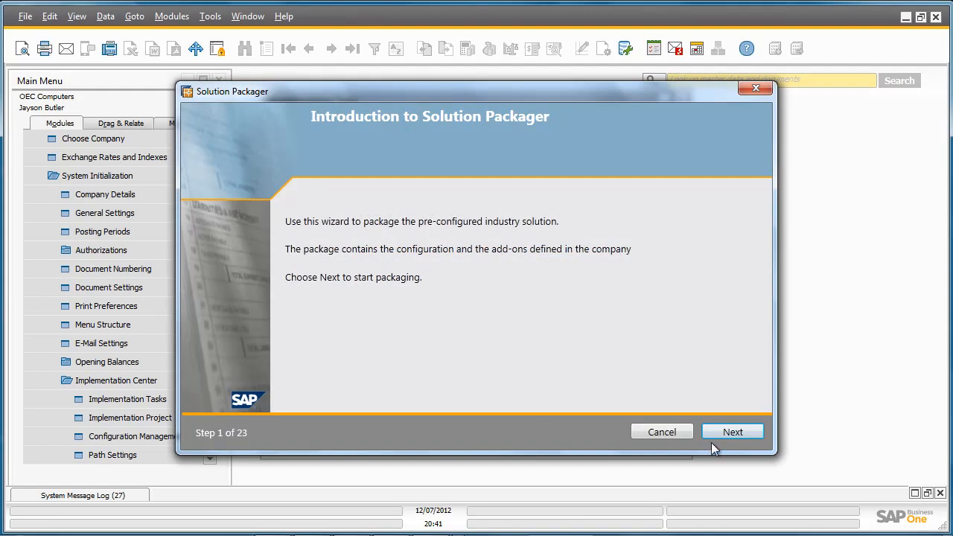
pyautogui.click(733, 432)
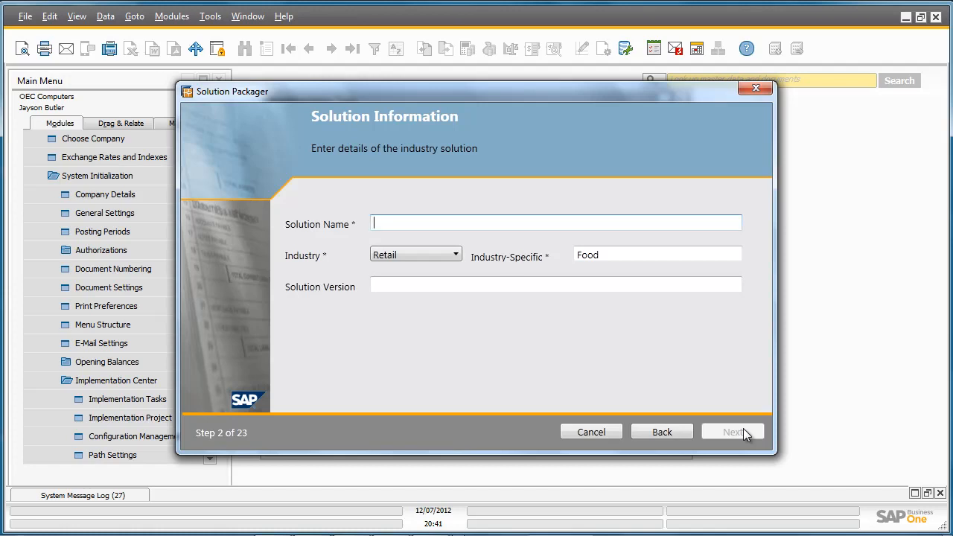
pyautogui.click(756, 88)
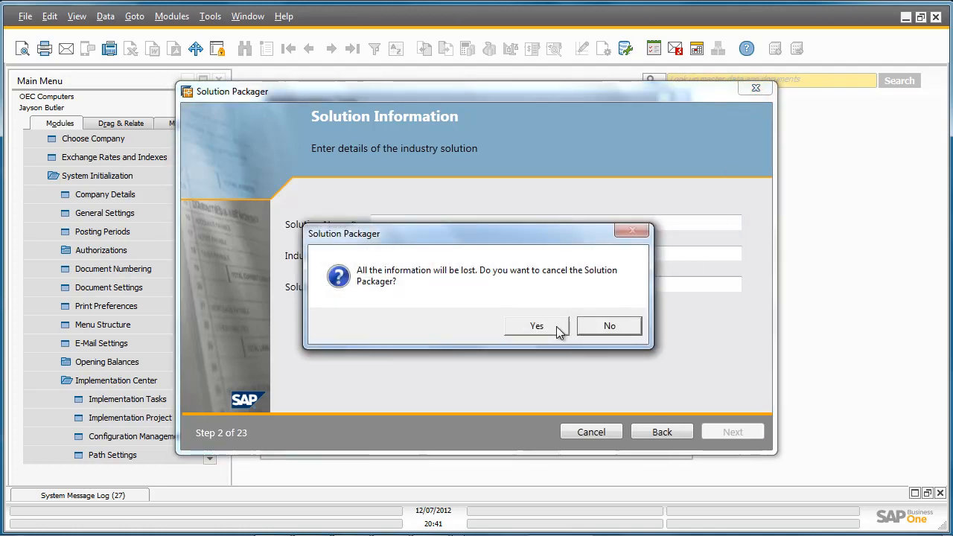
pyautogui.click(565, 328)
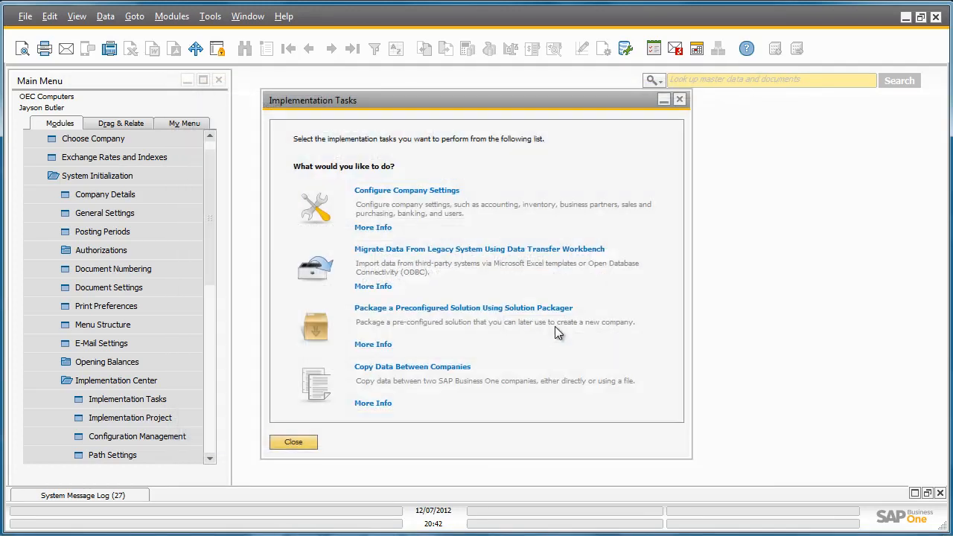
# Start copying data between companies using Copy to File, with companyA.qdf on the Desktop as the target file
pyautogui.click(323, 402)
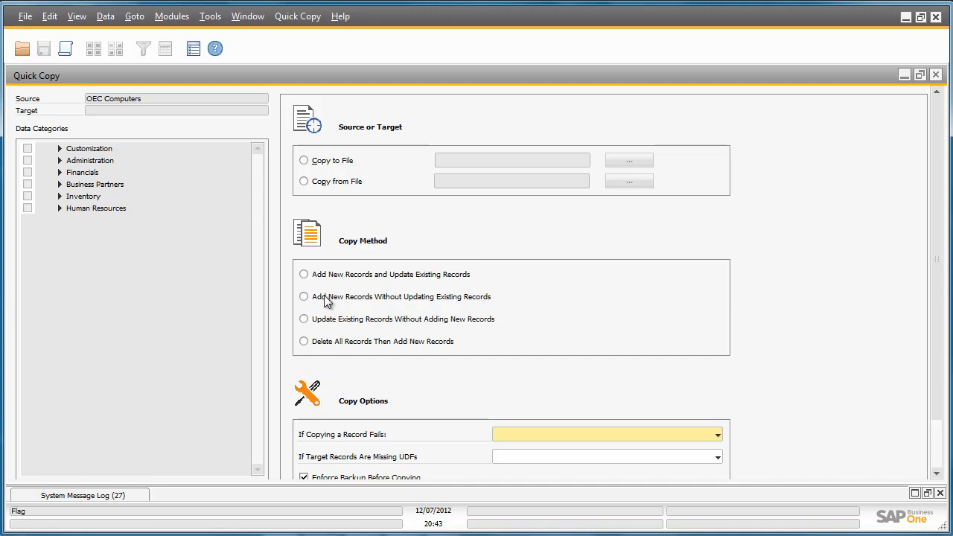
pyautogui.click(304, 161)
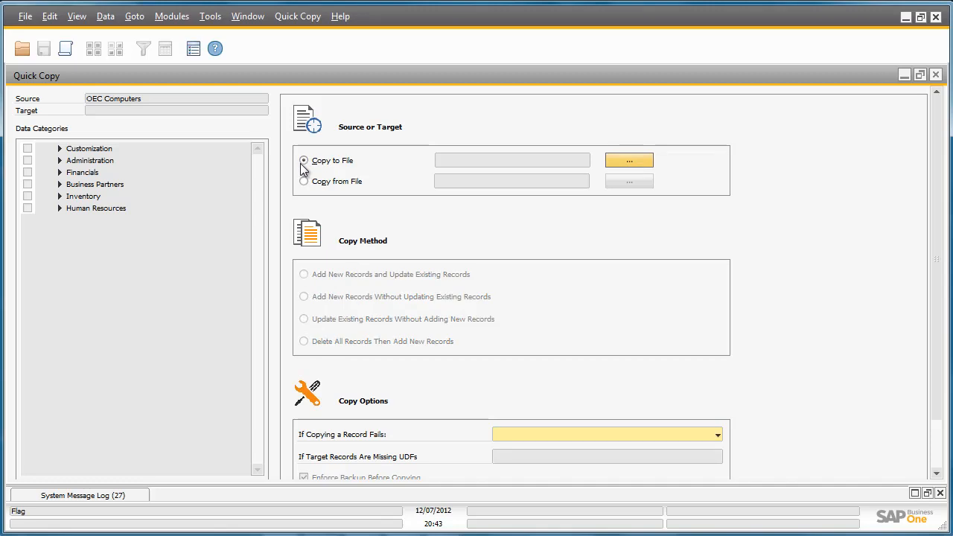
pyautogui.click(621, 161)
pyautogui.moveTo(112, 310); pyautogui.dragTo(94, 312)
pyautogui.write('company')
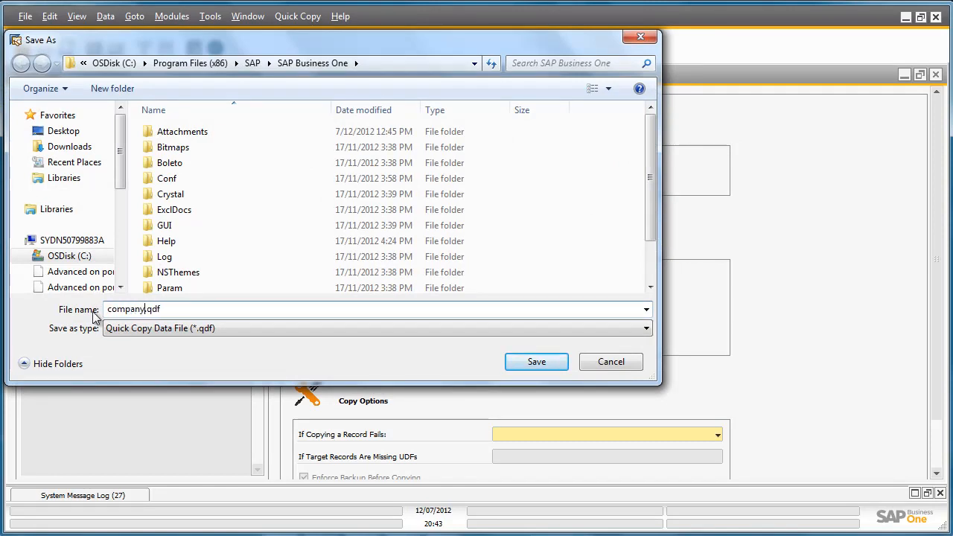
pyautogui.write('A')
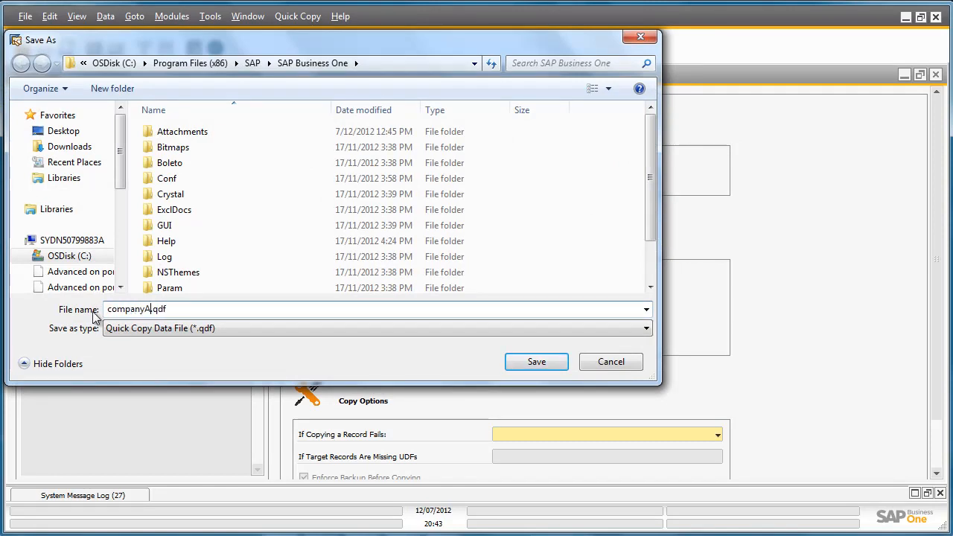
pyautogui.click(72, 134)
pyautogui.click(548, 361)
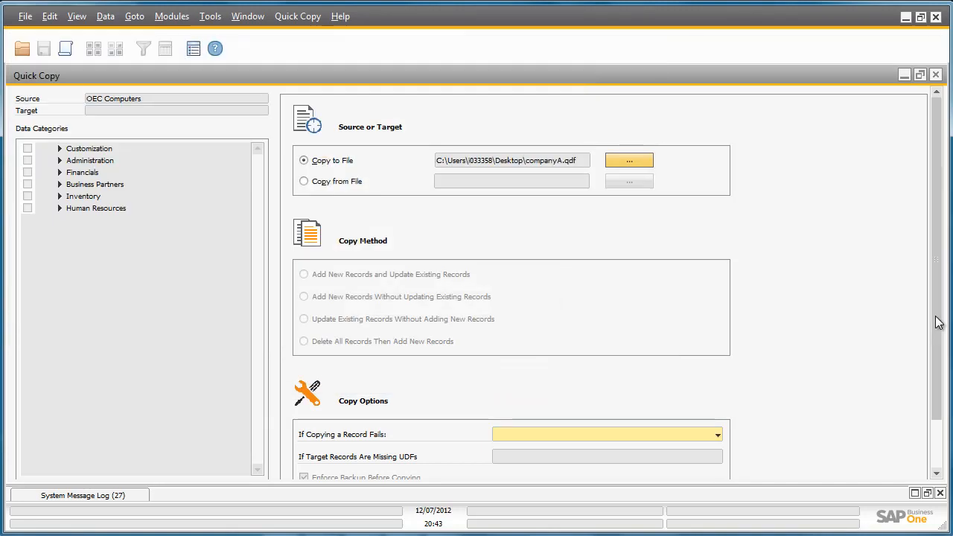
# Set the copy to Continue Copy Process if copying a record fails, and confirm the Quick Copy settings
pyautogui.moveTo(934, 316); pyautogui.dragTo(935, 372)
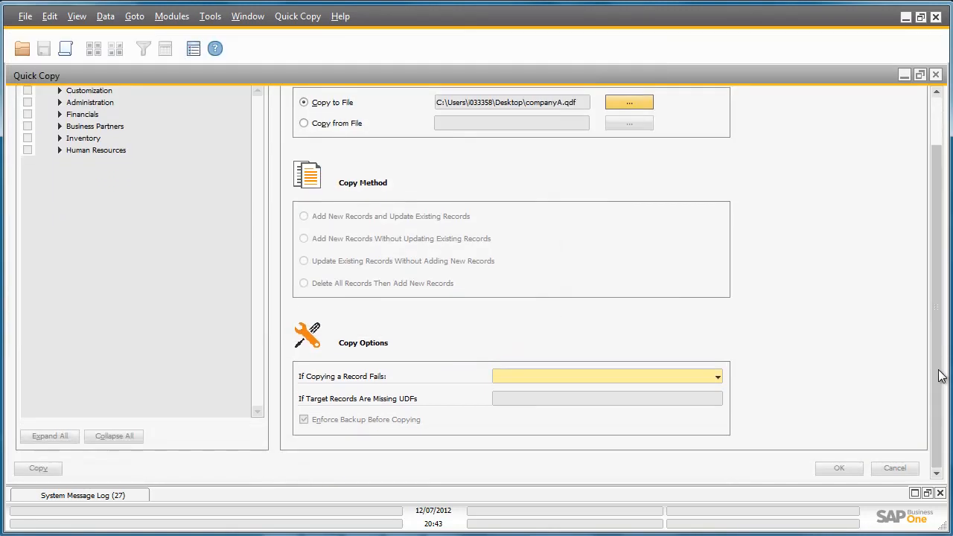
pyautogui.click(713, 376)
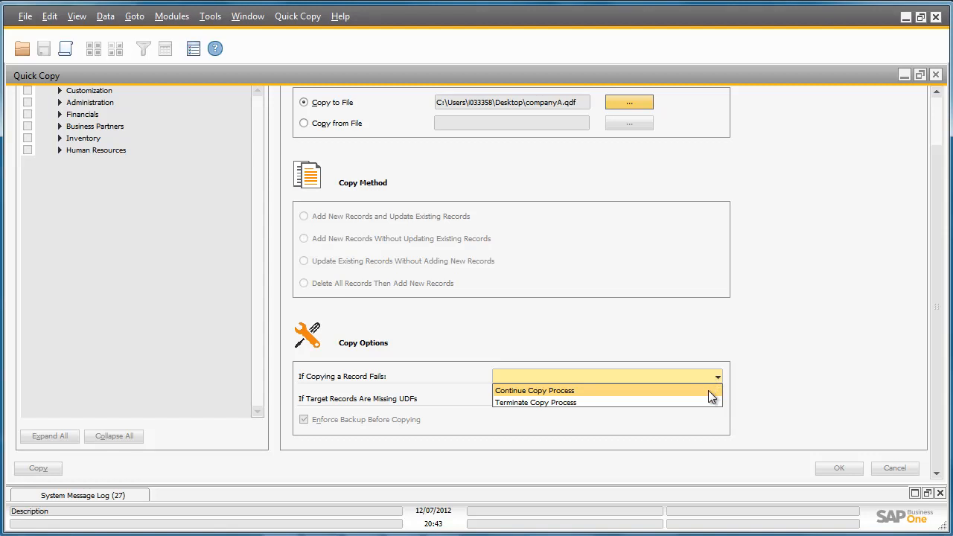
pyautogui.click(708, 390)
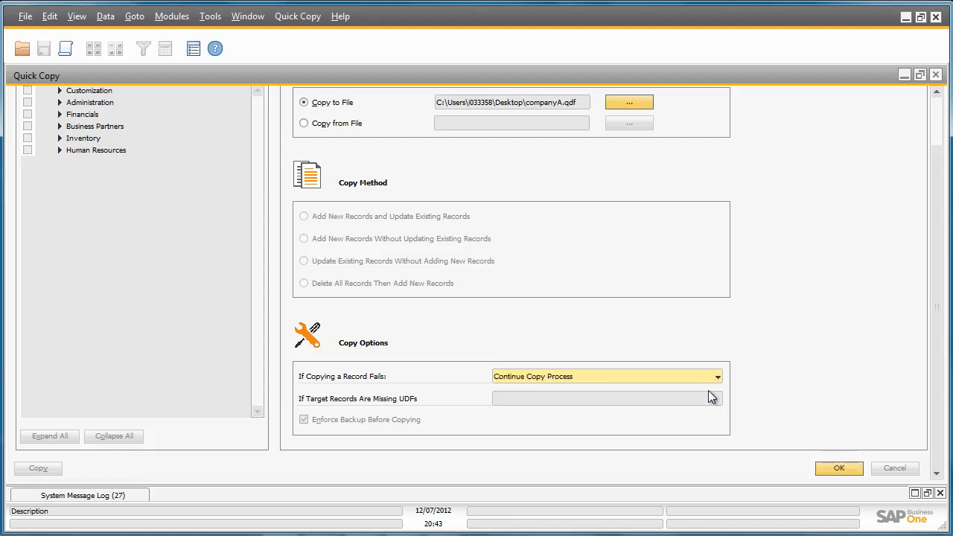
pyautogui.click(840, 469)
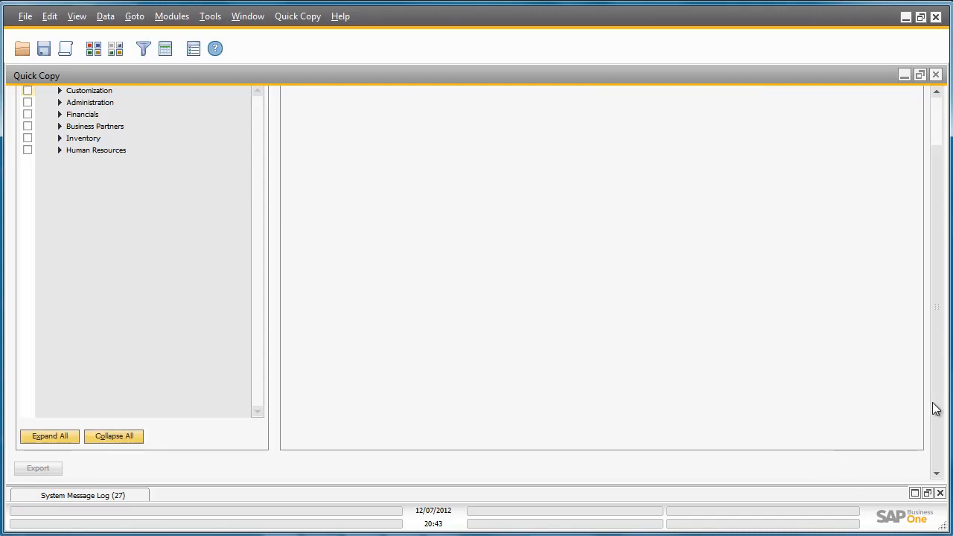
# Select all user records in the Users category under Administration, Setup, General for copying
pyautogui.scroll(3, 936, 373)
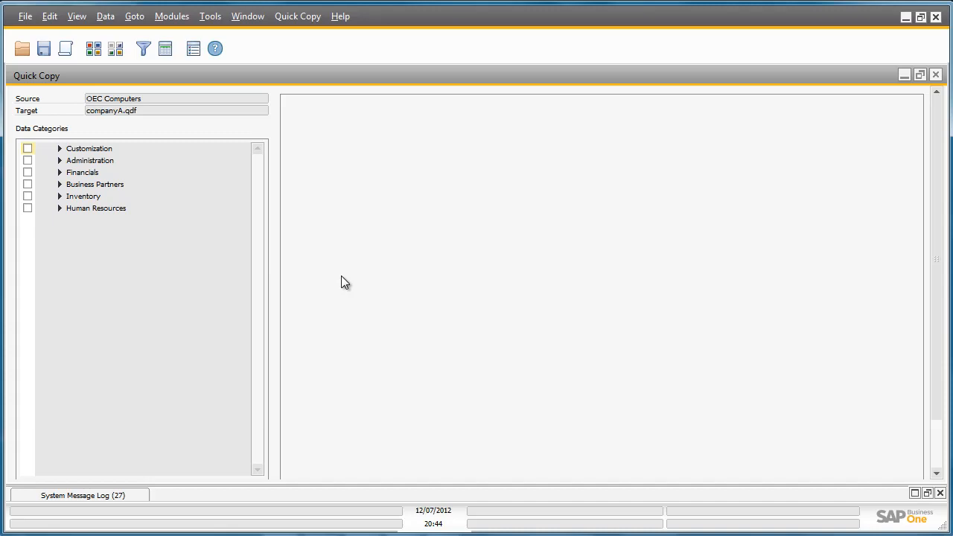
pyautogui.click(60, 160)
pyautogui.click(64, 183)
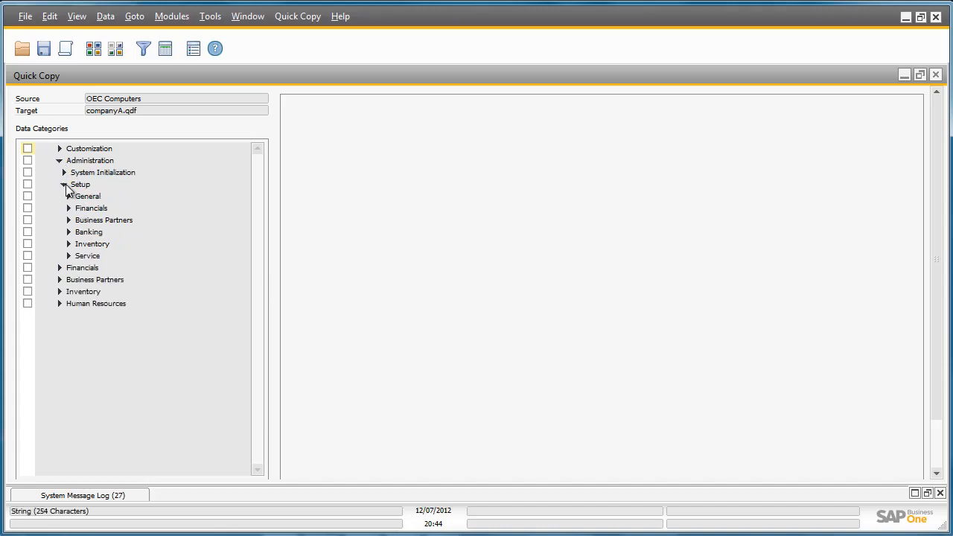
pyautogui.click(69, 195)
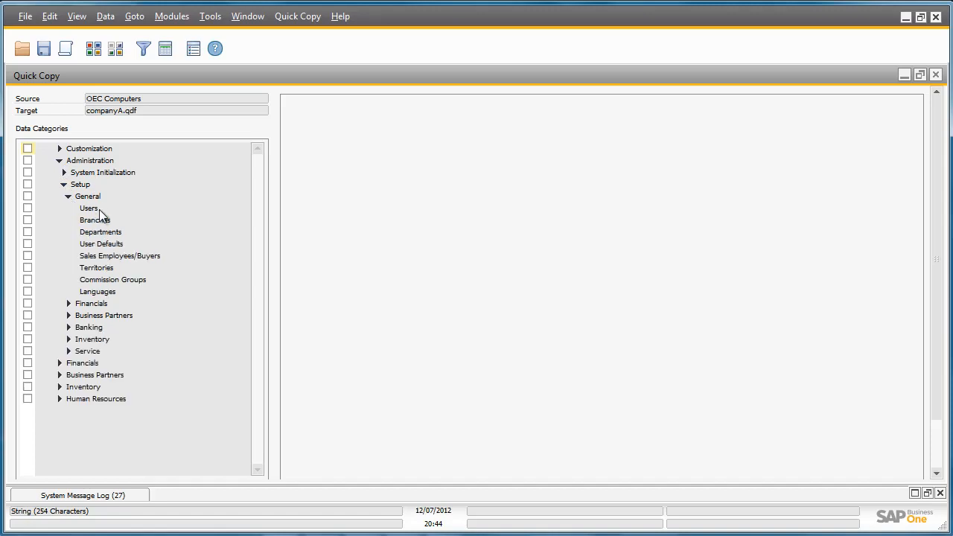
pyautogui.click(99, 209)
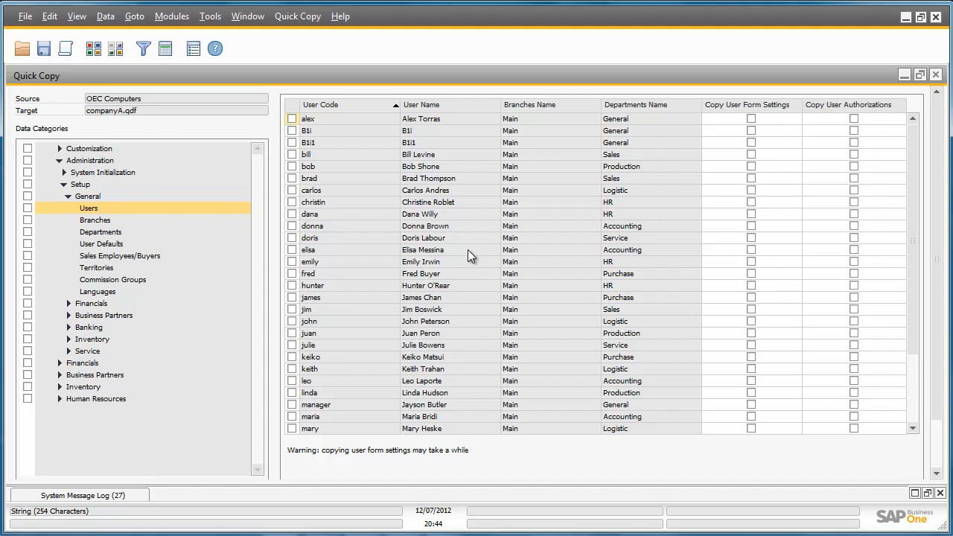
pyautogui.scroll(-3, 468, 249)
pyautogui.click(296, 110)
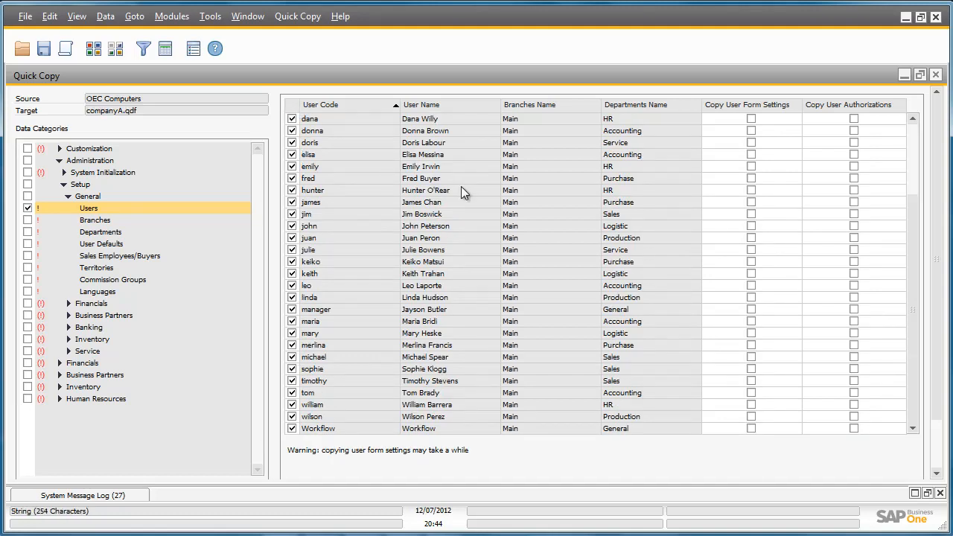
# Export the selected users to the file together with the dependent Branches and Departments objects
pyautogui.scroll(-1, 937, 262)
pyautogui.scroll(-3, 938, 263)
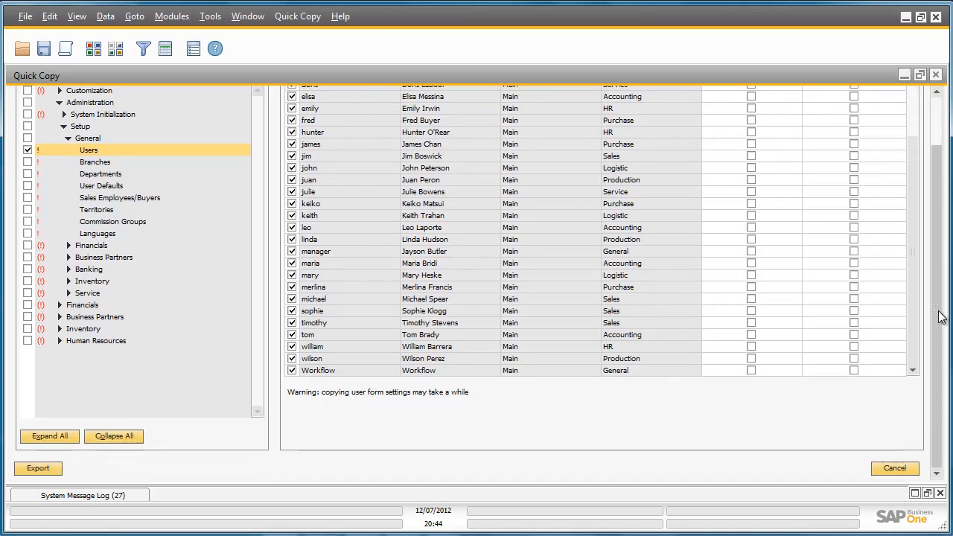
pyautogui.click(48, 473)
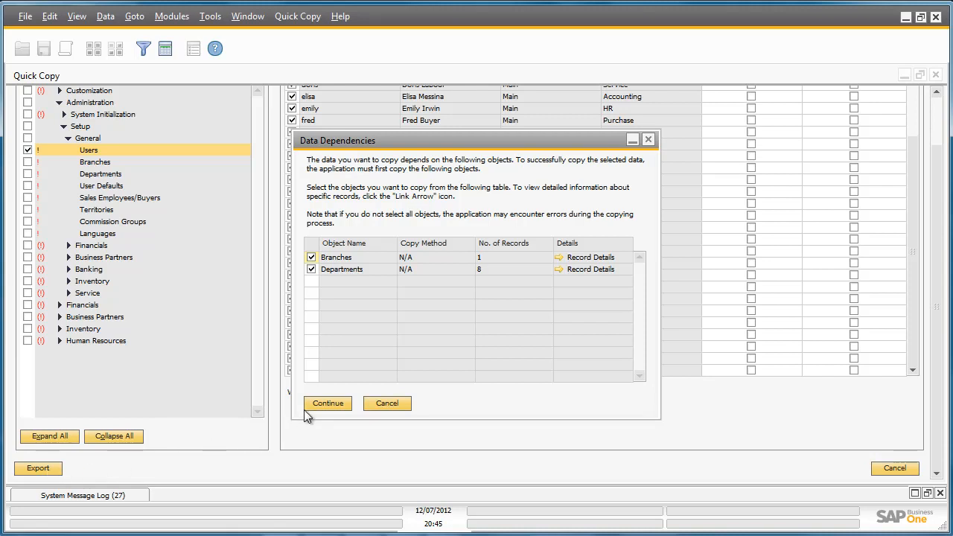
pyautogui.click(327, 403)
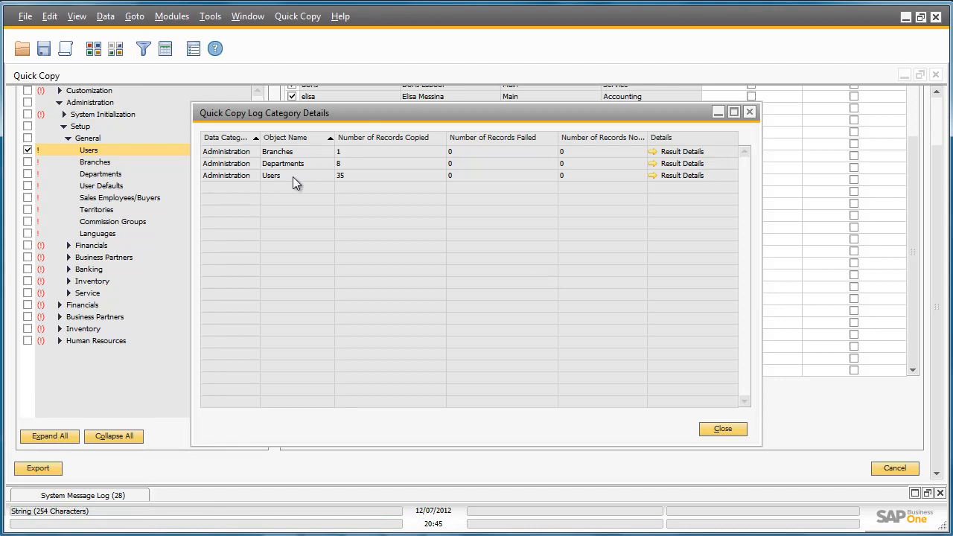
# Review the result details for Users in the Quick Copy log, and close the log windows
pyautogui.click(650, 175)
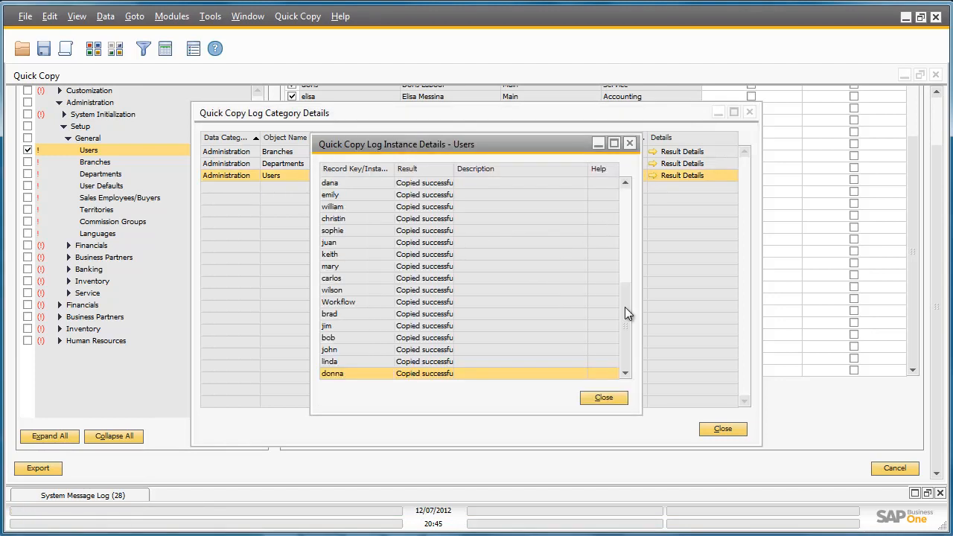
pyautogui.moveTo(626, 308)
pyautogui.mouseDown()
pyautogui.moveTo(642, 210)
pyautogui.moveTo(637, 313)
pyautogui.mouseUp()
pyautogui.click(613, 393)
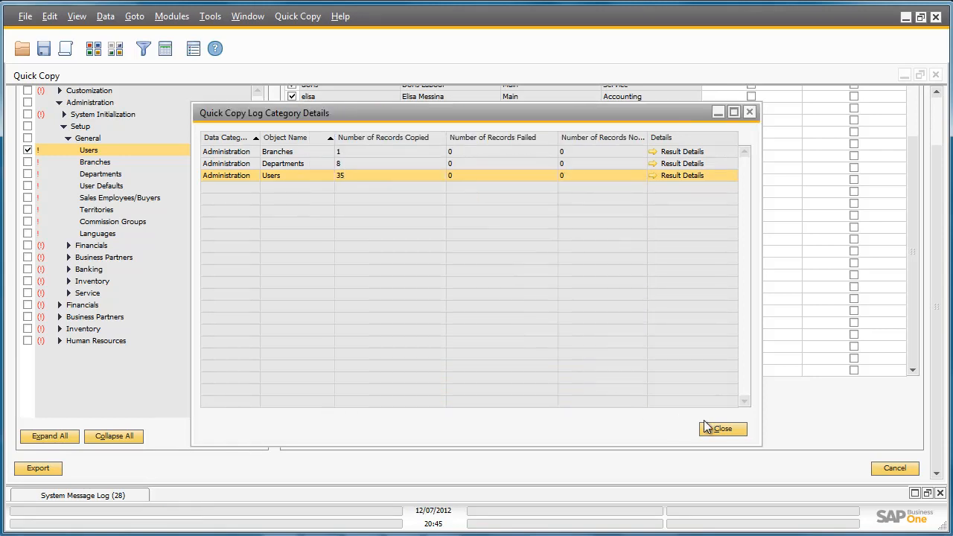
pyautogui.click(726, 429)
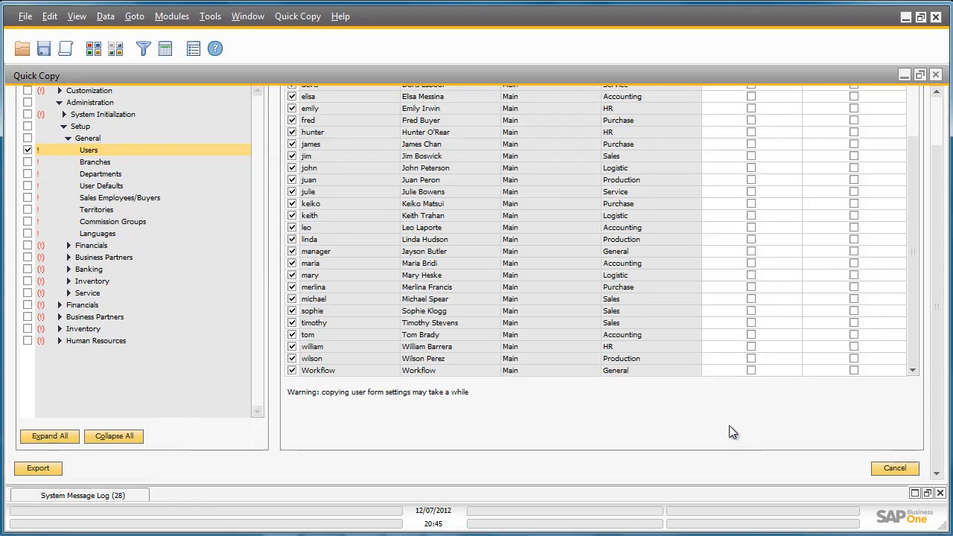
# Leave the finished Quick Copy, start copying data between companies again, and choose companyA.qdf on the Desktop as the file to copy from
pyautogui.click(893, 467)
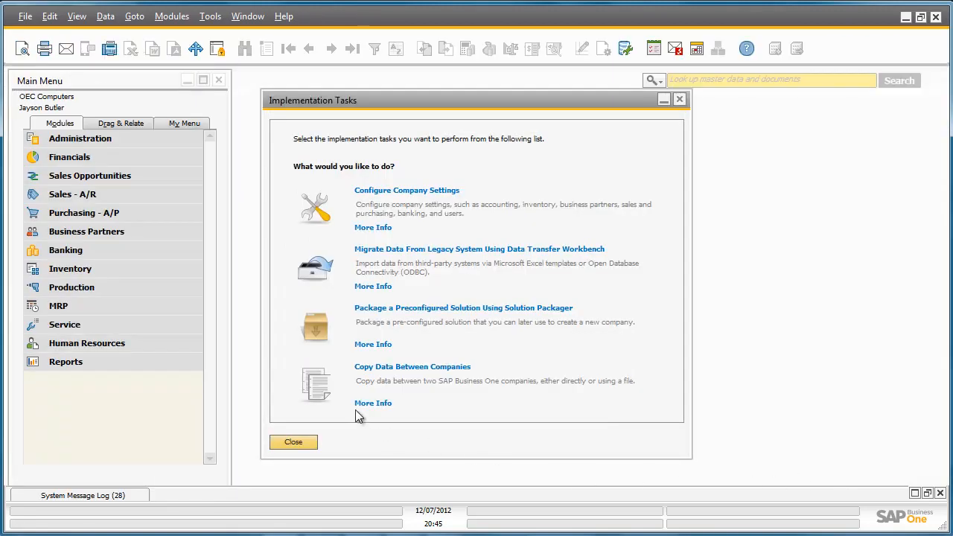
pyautogui.click(319, 387)
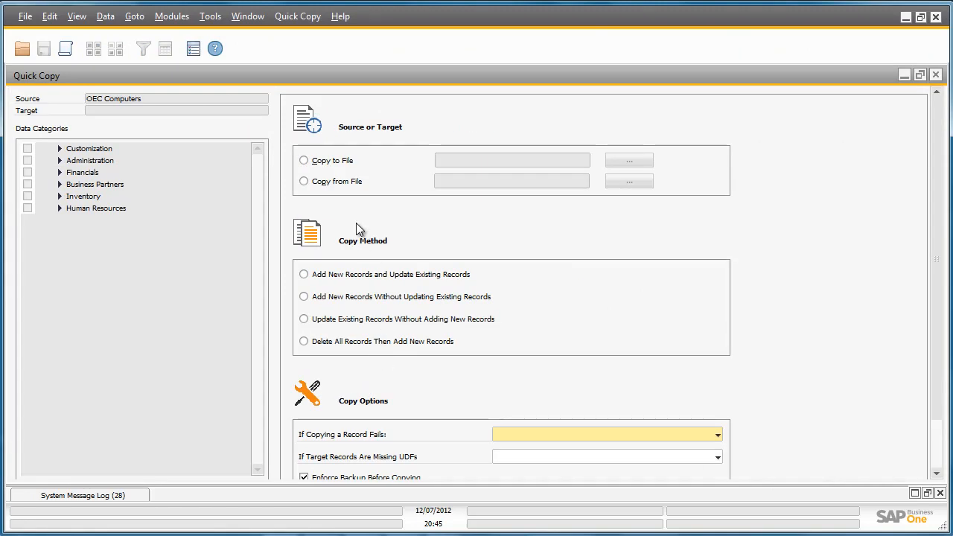
pyautogui.click(304, 182)
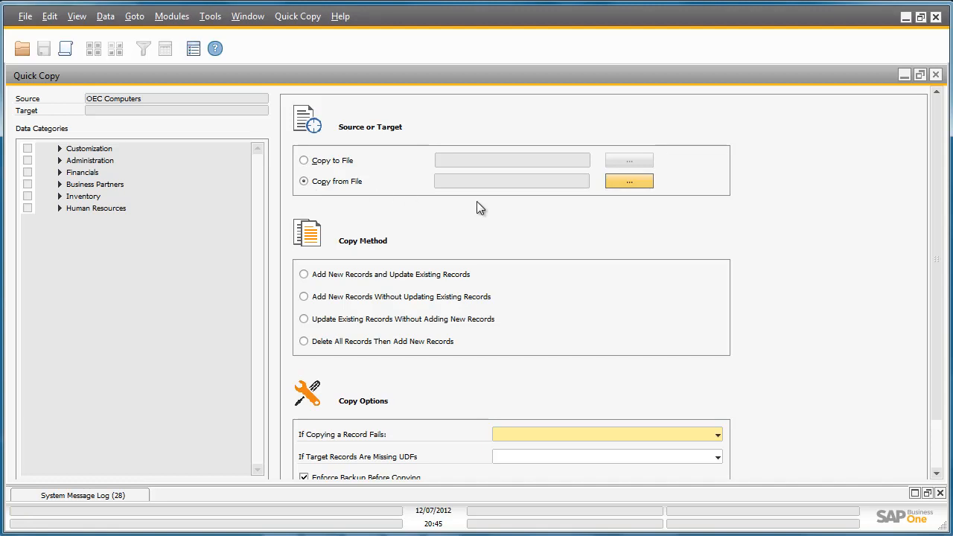
pyautogui.click(629, 183)
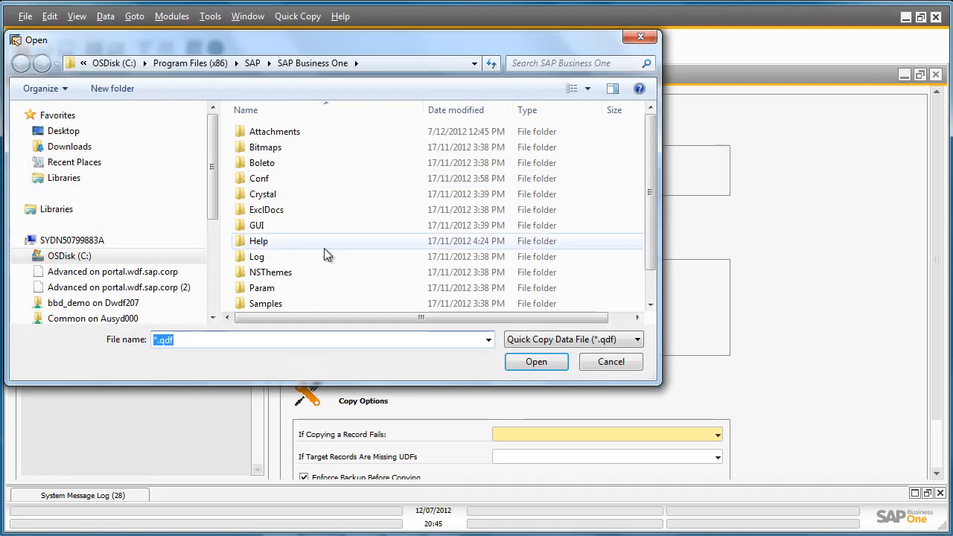
pyautogui.click(75, 133)
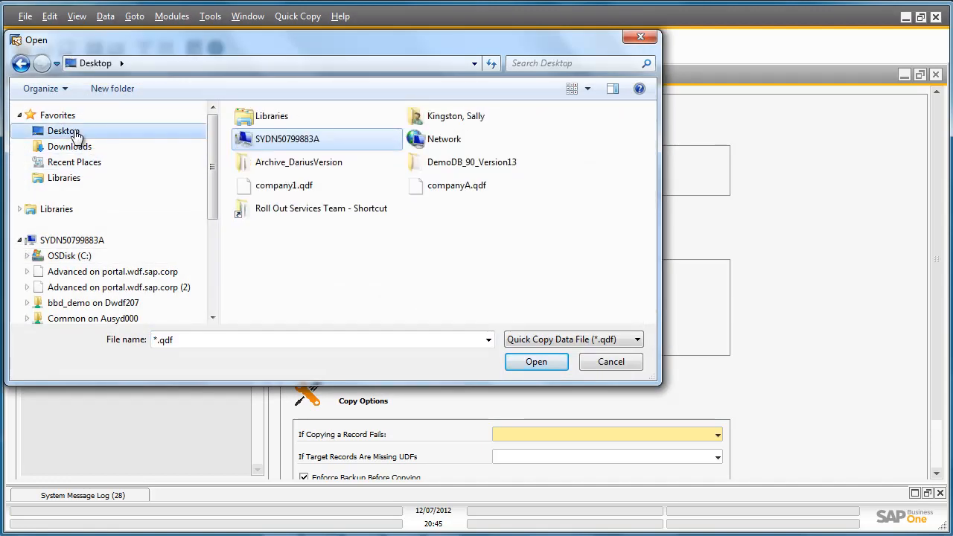
pyautogui.doubleClick(439, 185)
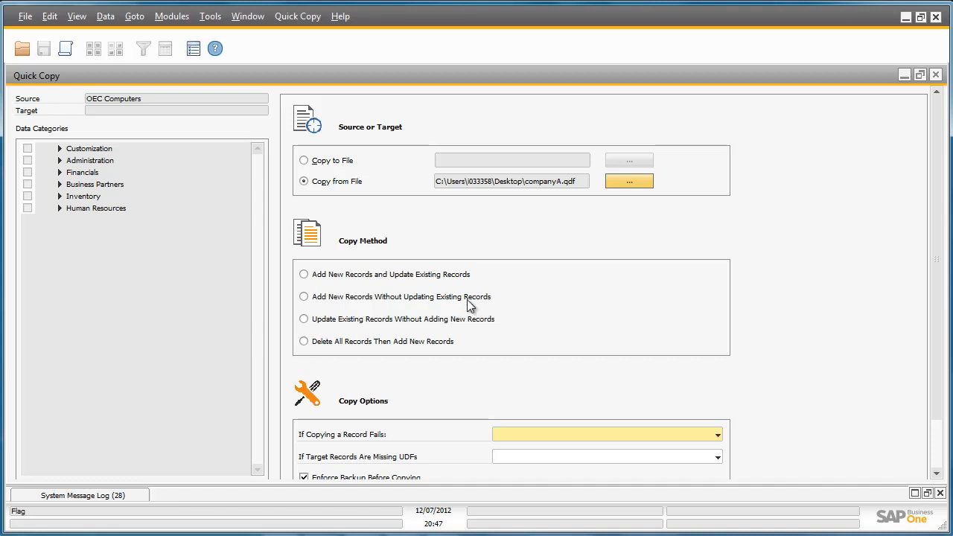
# Set the copy method to Add New Records and Update Existing Records with Continue Copy Process on failure, and close Quick Copy without confirming
pyautogui.click(304, 274)
pyautogui.click(719, 436)
pyautogui.click(714, 448)
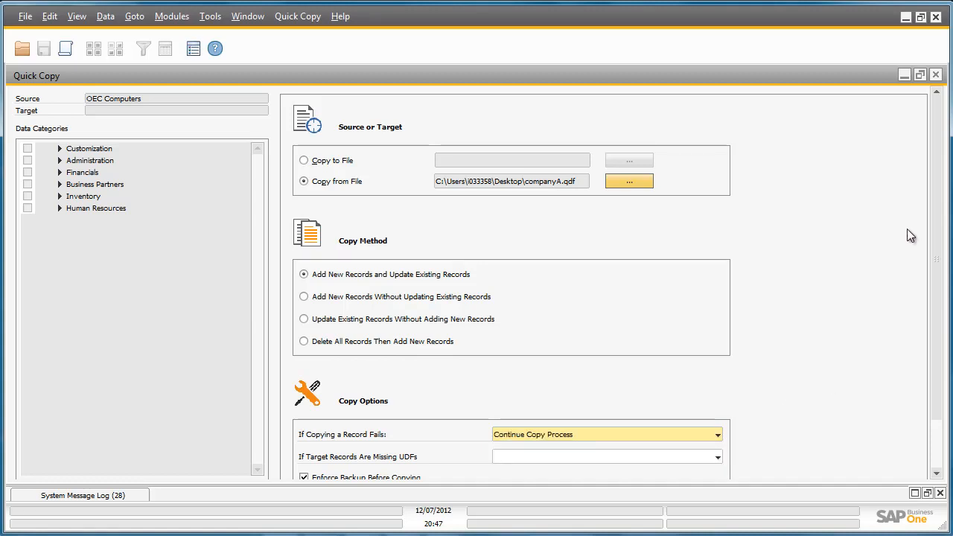
pyautogui.click(935, 75)
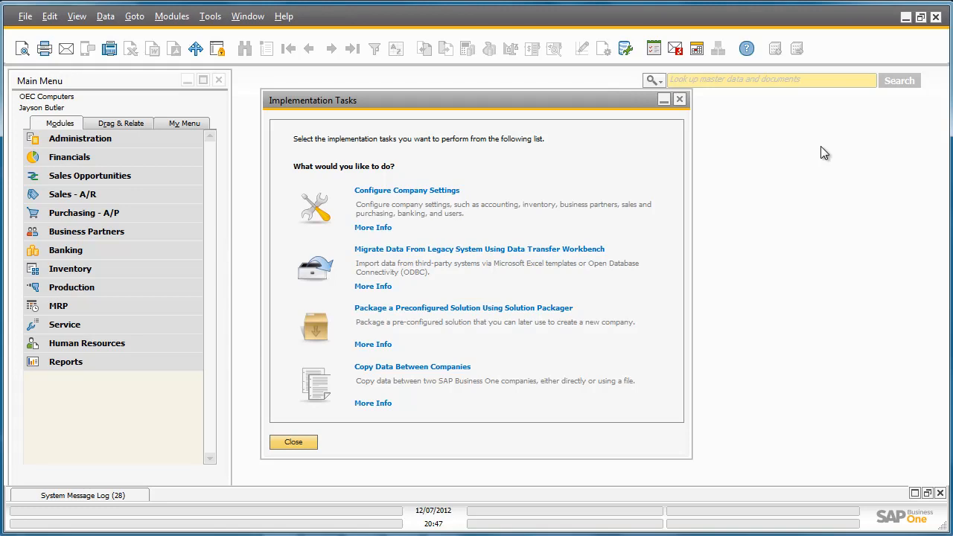
# Close Implementation Tasks and open the Implementation Project from Administration, System Initialization, Implementation Center, maximized and in its Edit view
pyautogui.click(679, 100)
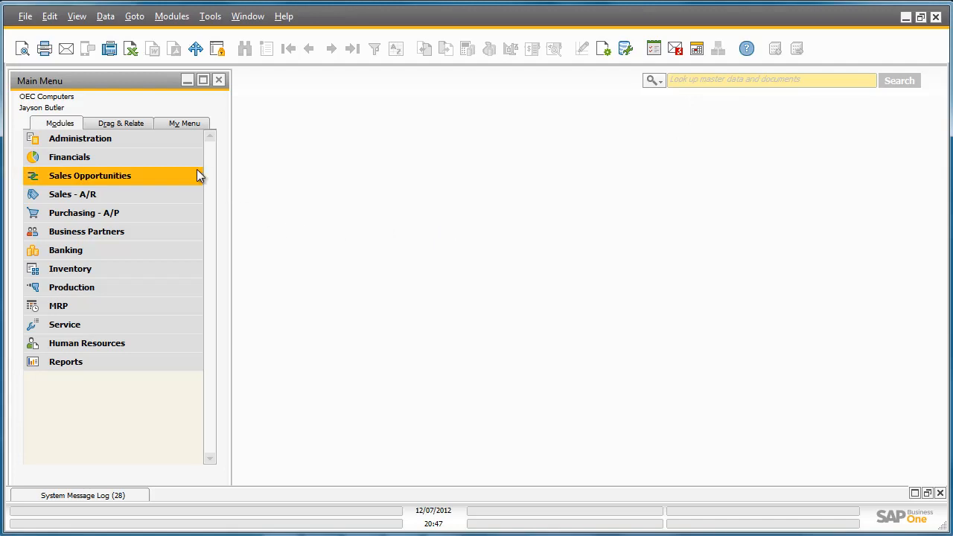
pyautogui.click(156, 140)
pyautogui.click(152, 194)
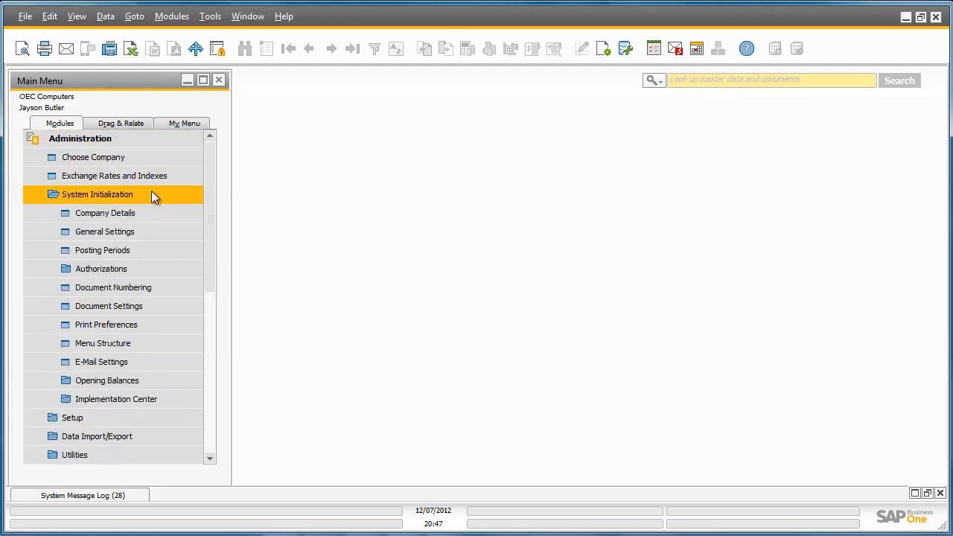
pyautogui.click(158, 402)
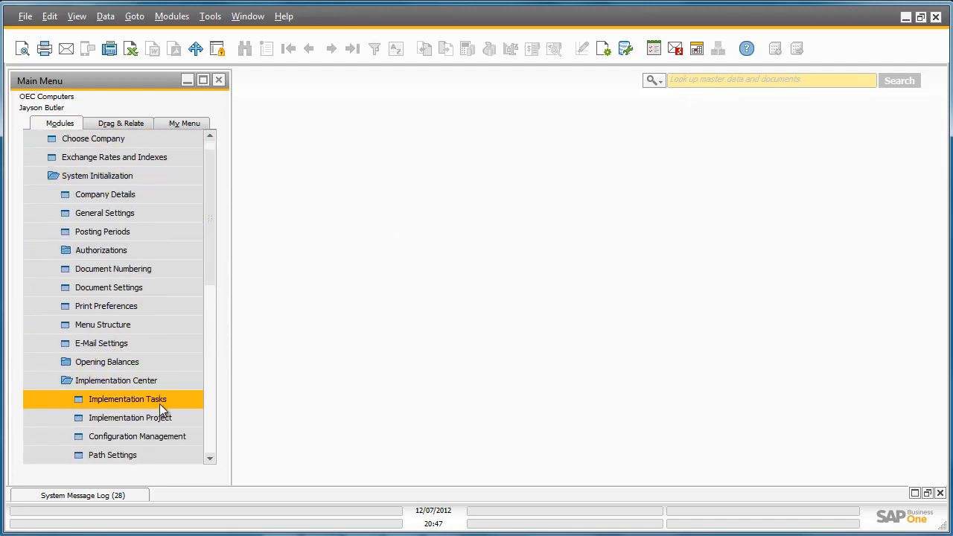
pyautogui.click(161, 415)
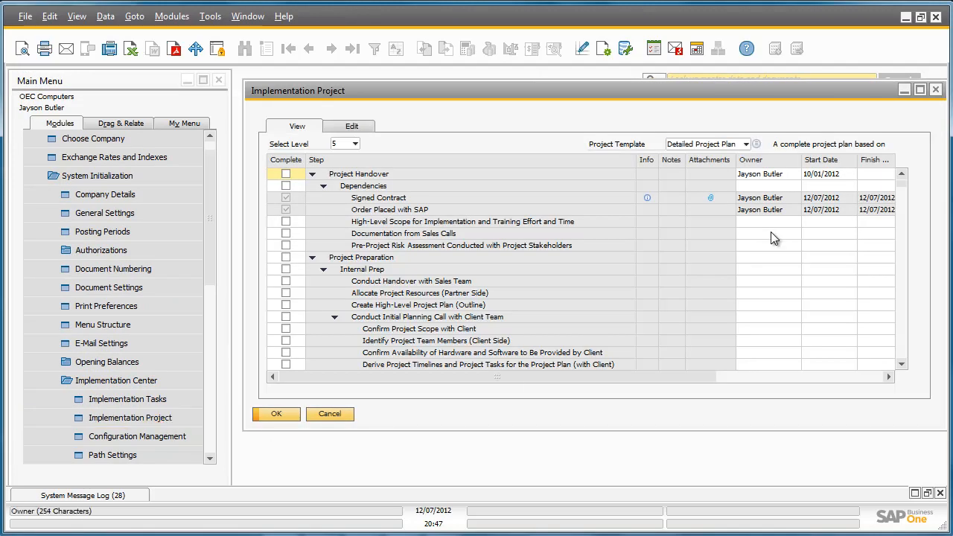
pyautogui.click(920, 90)
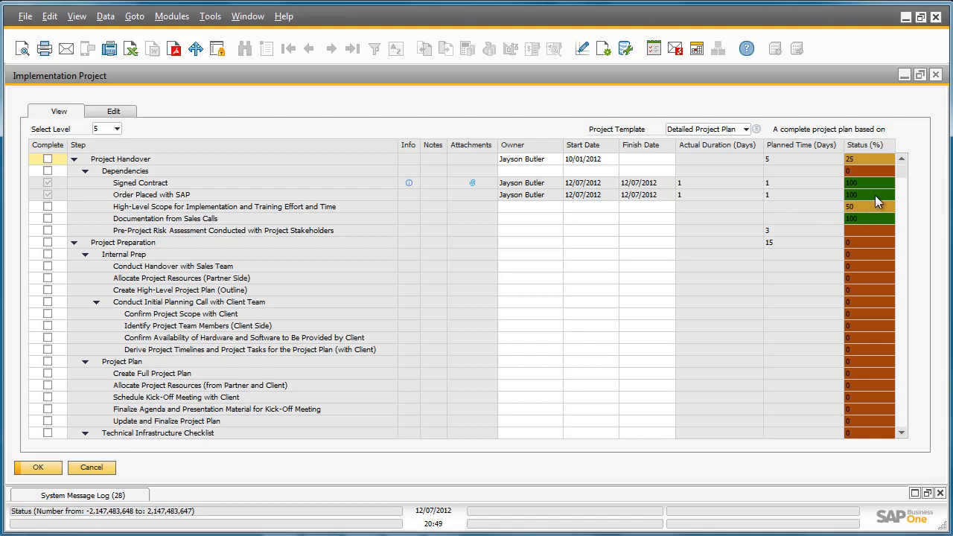
pyautogui.click(115, 113)
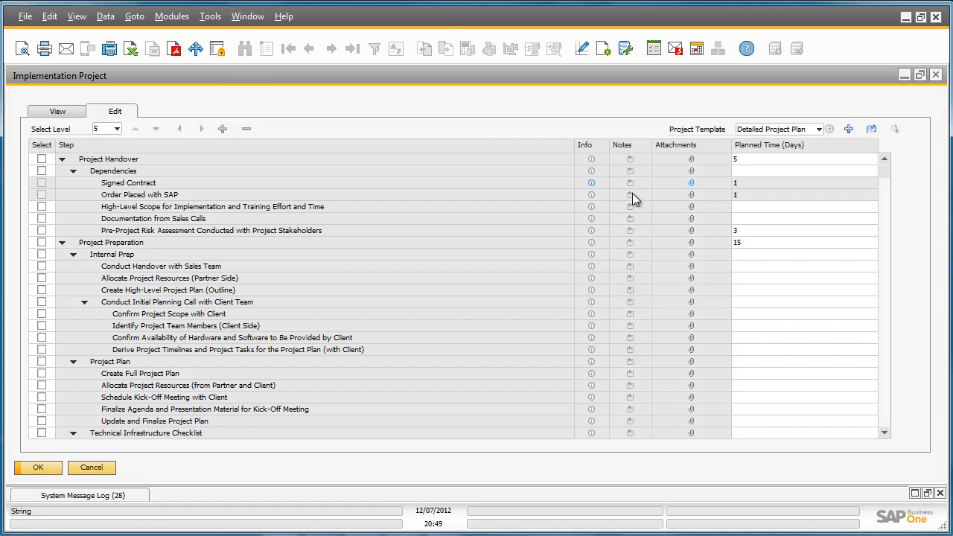
# View the description and notes windows for the Documentation from Sales Calls step, closing each one without changes
pyautogui.click(591, 219)
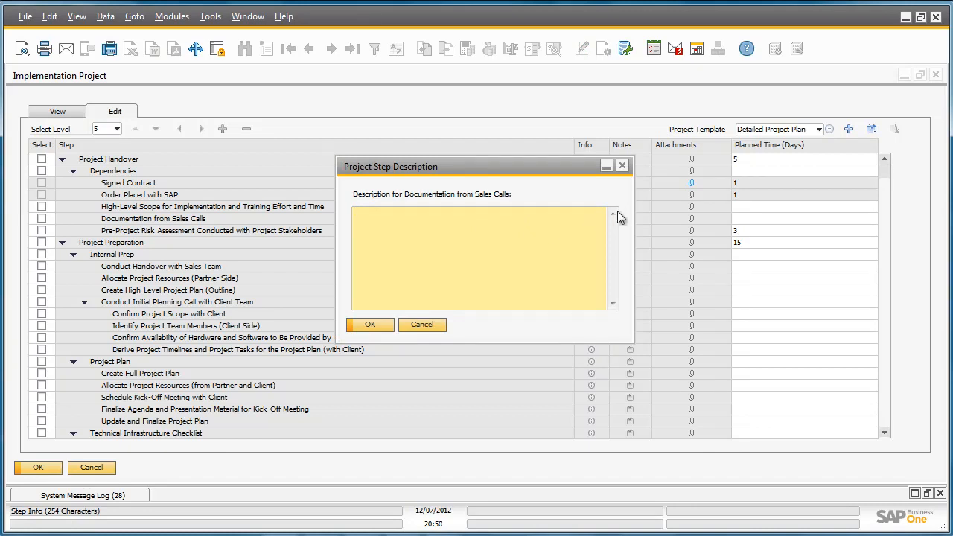
pyautogui.click(623, 166)
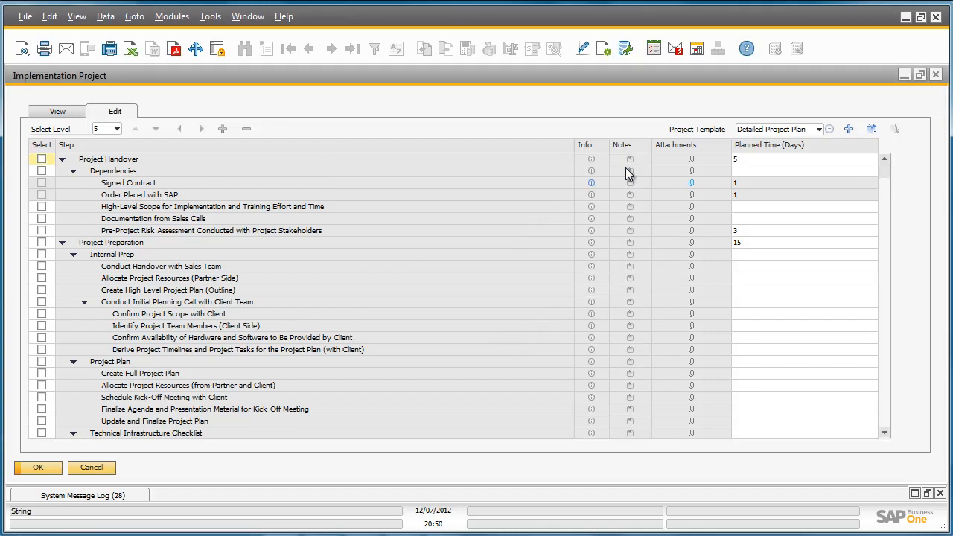
pyautogui.click(630, 218)
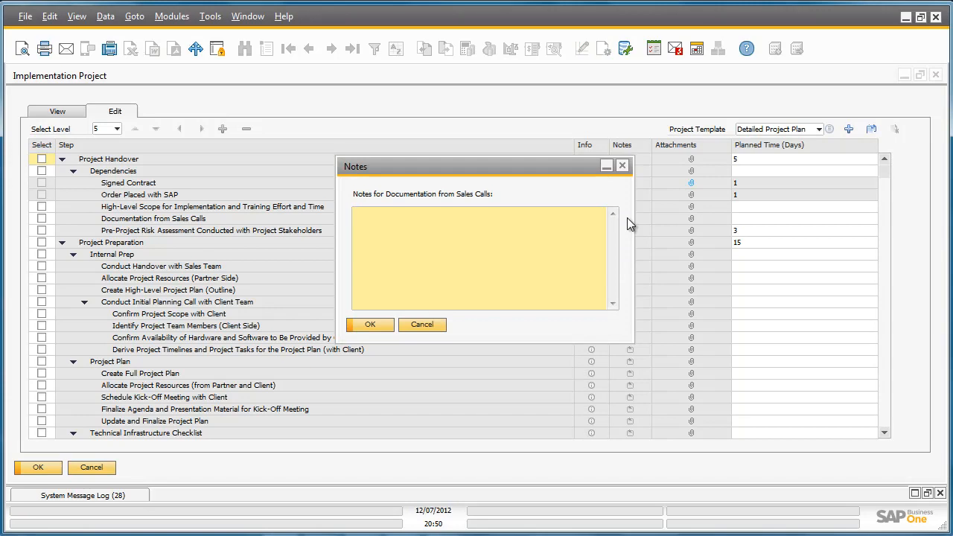
pyautogui.click(623, 165)
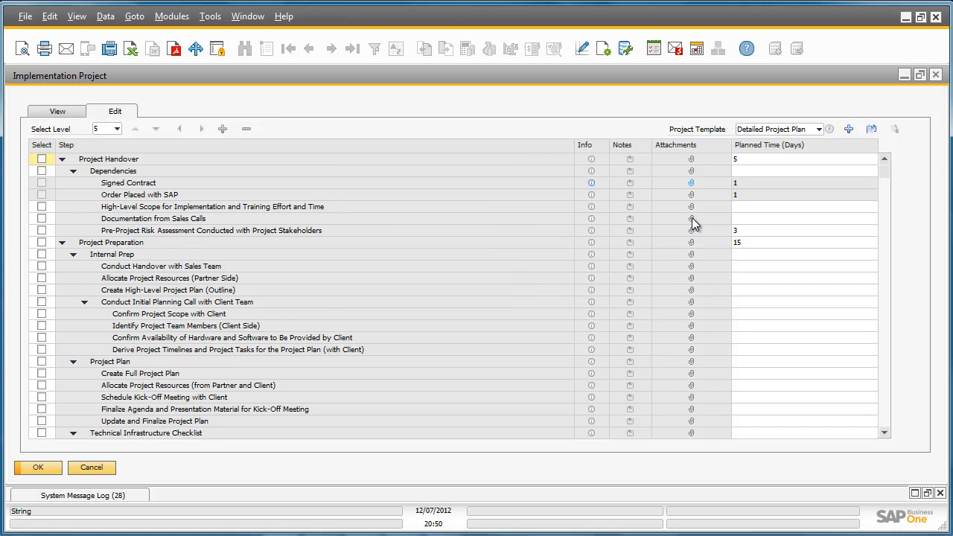
# Add a new project template named OEC Computers to the implementation project
pyautogui.click(819, 130)
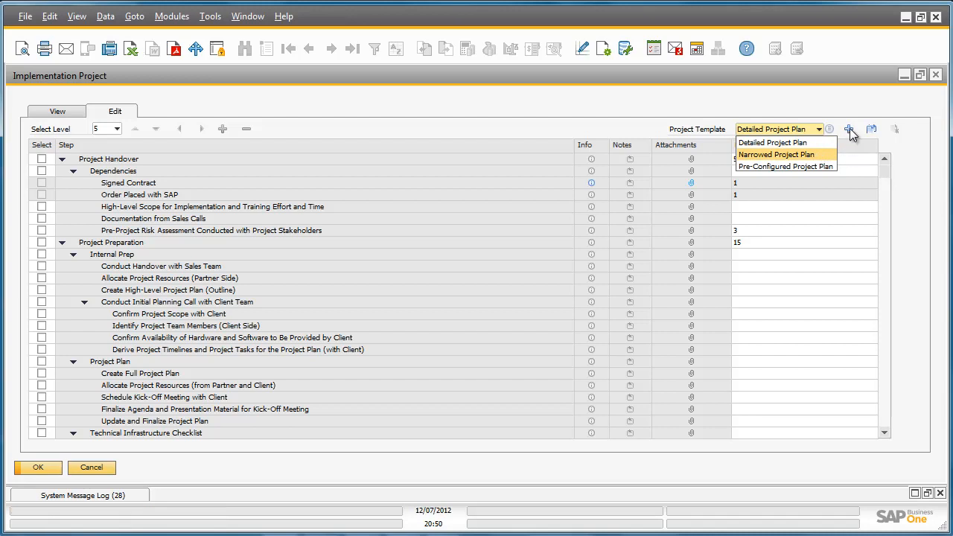
pyautogui.click(849, 128)
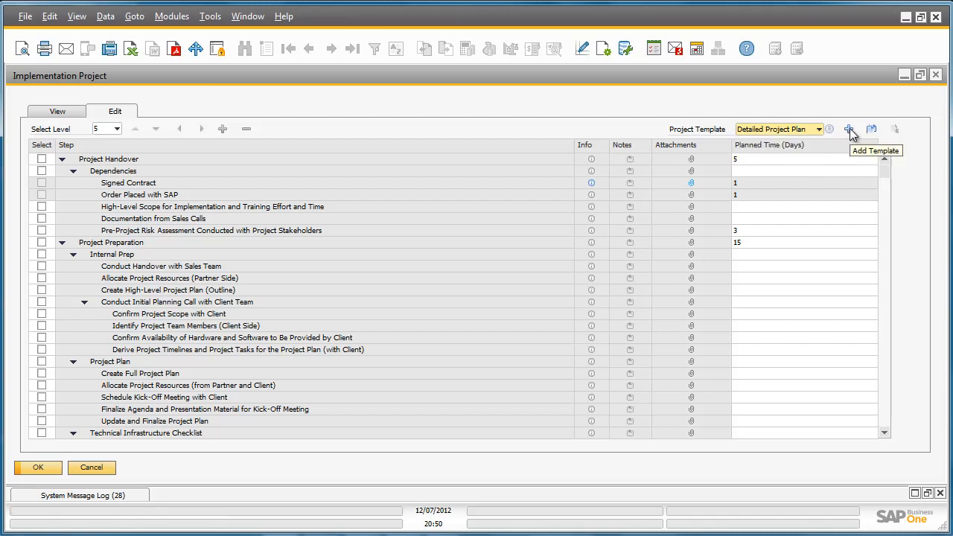
pyautogui.click(849, 129)
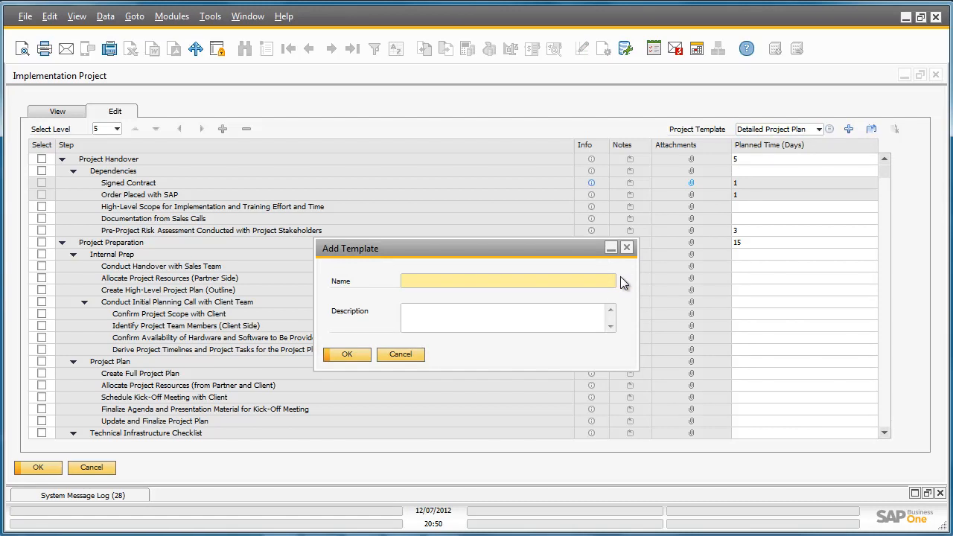
pyautogui.write('OEC Computers')
pyautogui.click(349, 355)
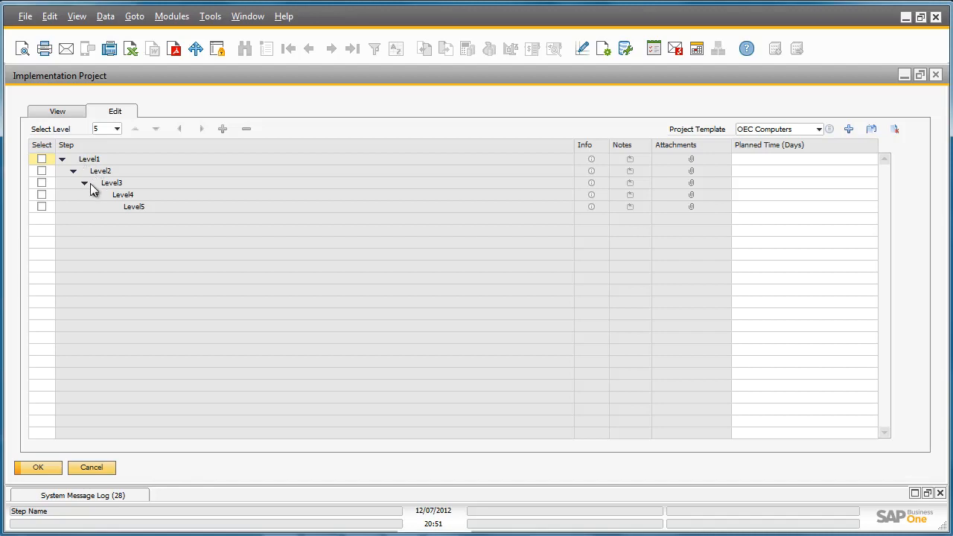
# Add a step named General Settings at the same level as Level1 in the OEC Computers template
pyautogui.click(42, 159)
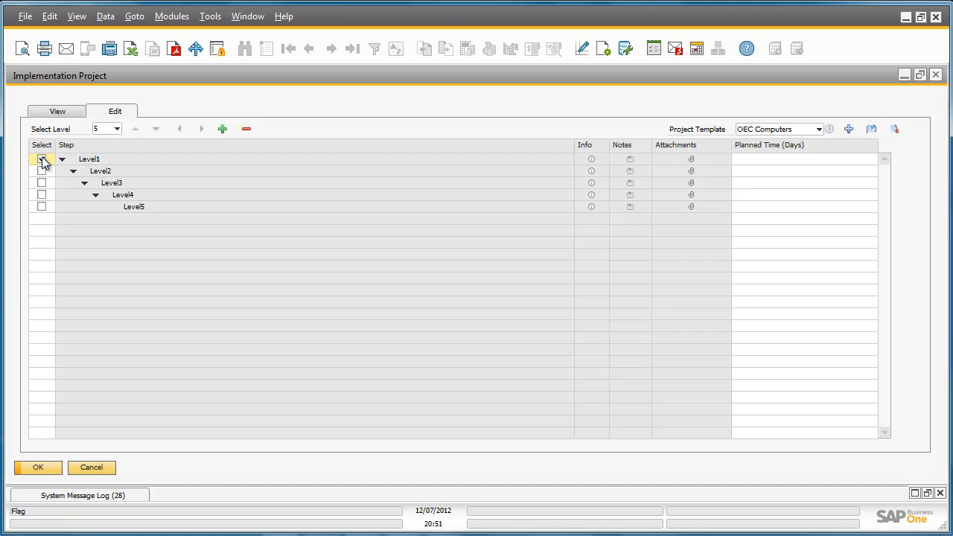
pyautogui.click(223, 131)
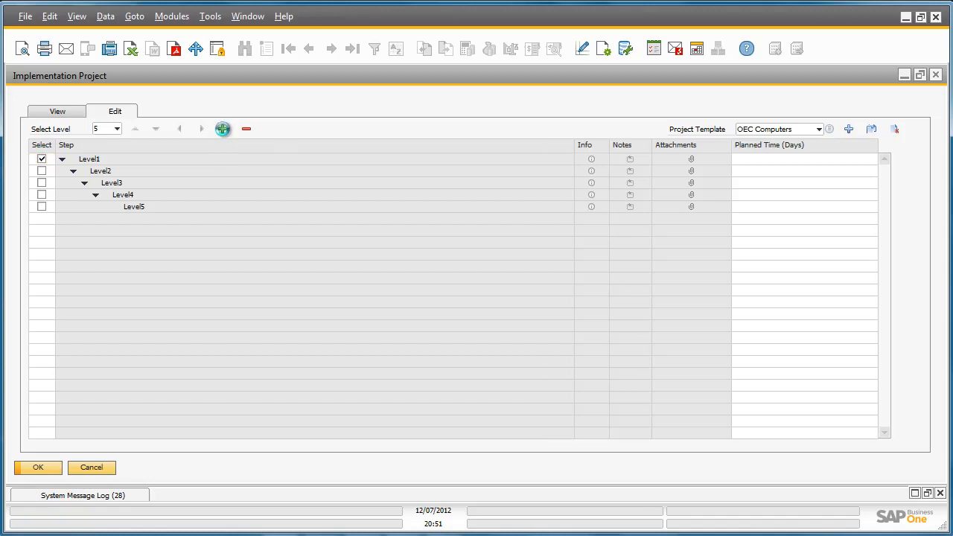
pyautogui.write('General Settings')
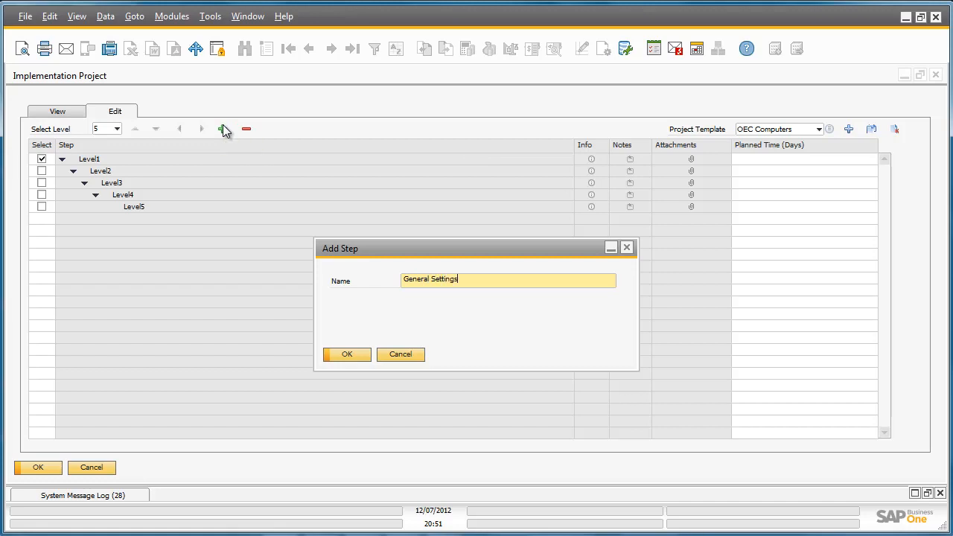
pyautogui.click(346, 354)
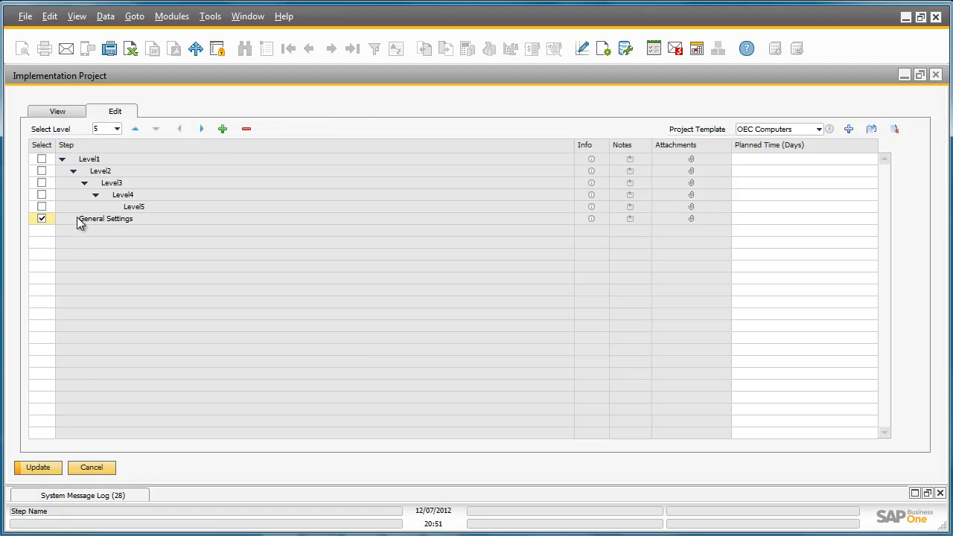
# Add a step named Define user settings below General Settings at the same level
pyautogui.click(222, 130)
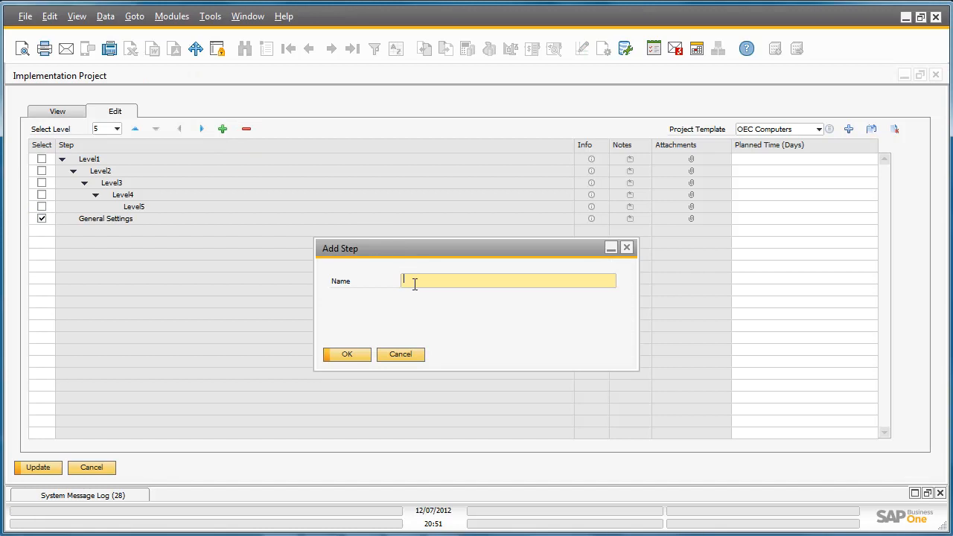
pyautogui.write('Define')
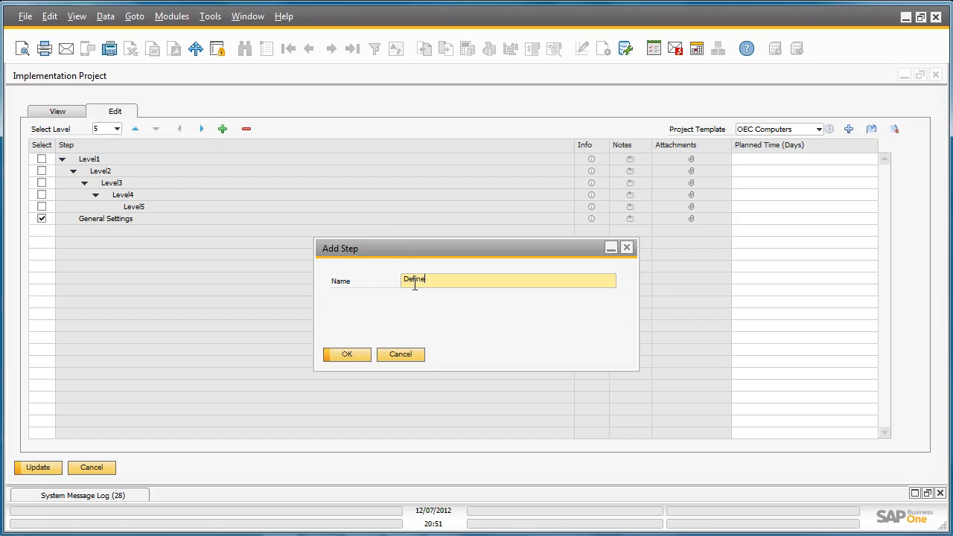
pyautogui.write(' user settings')
pyautogui.click(347, 354)
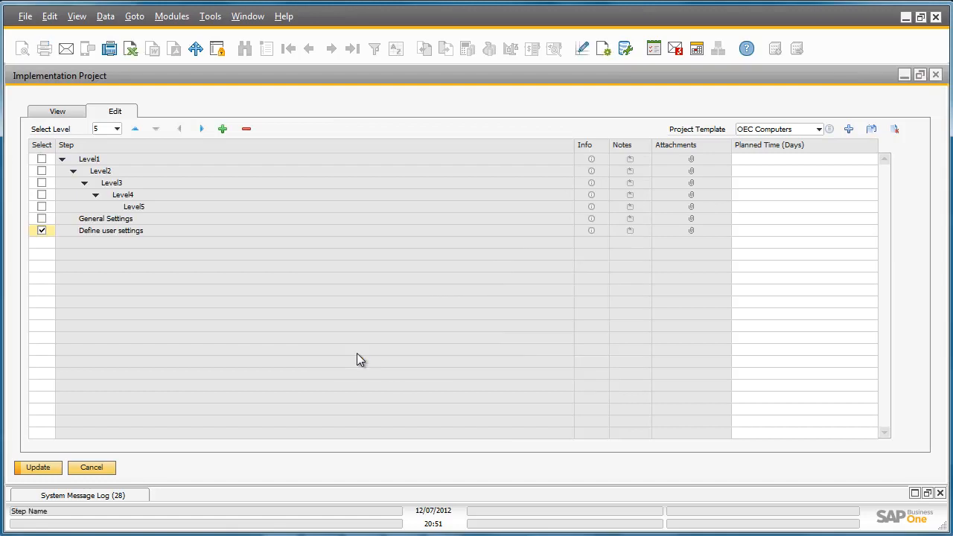
# Add a link from the Define user settings step to the first entry under Administration, Setup, General
pyautogui.rightClick(105, 233)
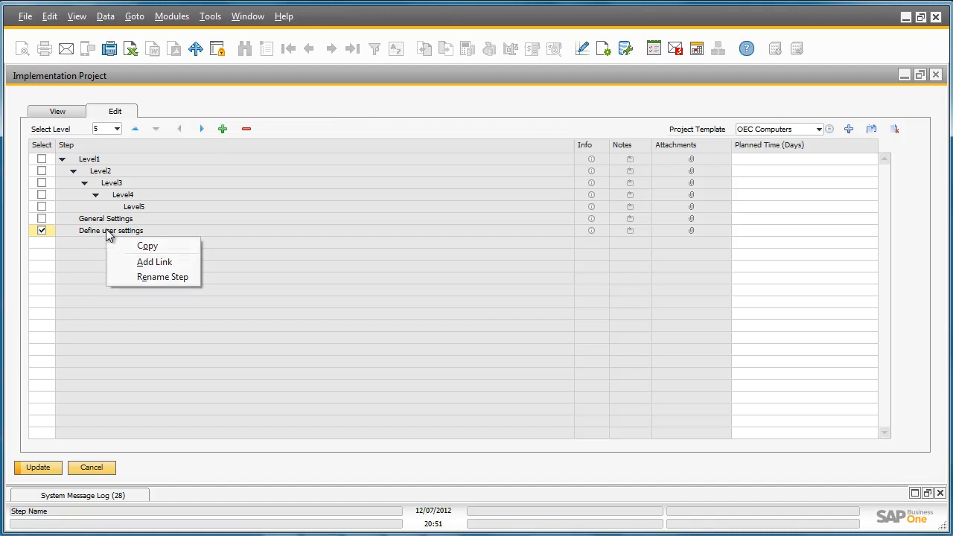
pyautogui.click(149, 264)
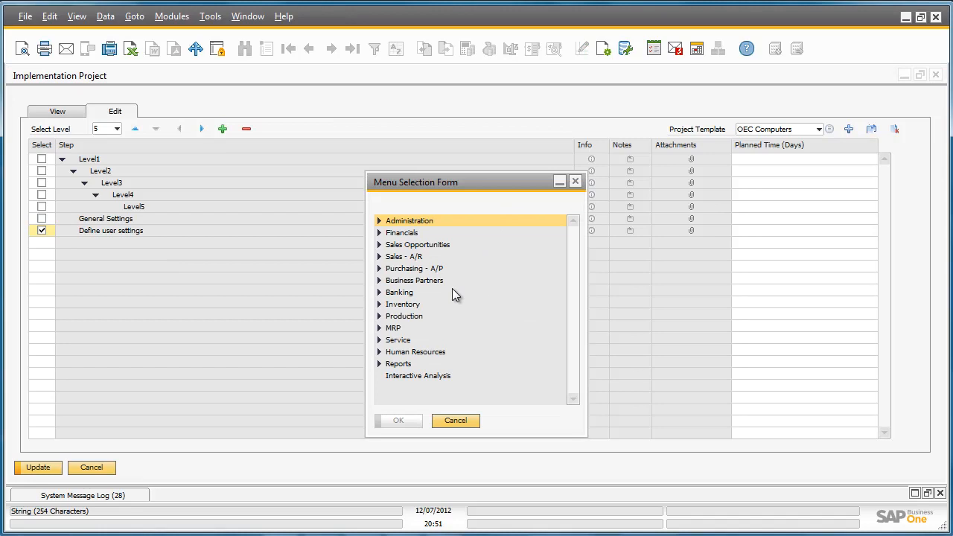
pyautogui.click(379, 221)
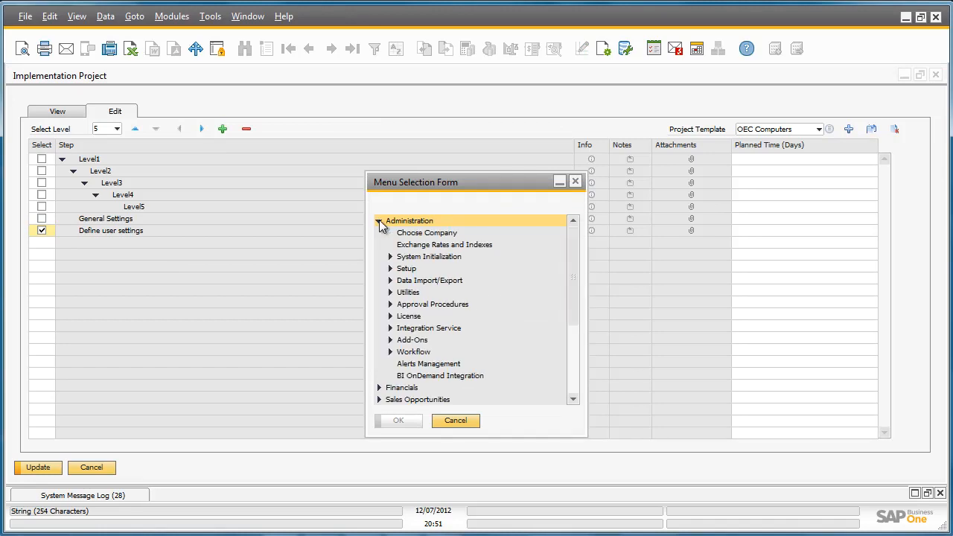
pyautogui.click(390, 269)
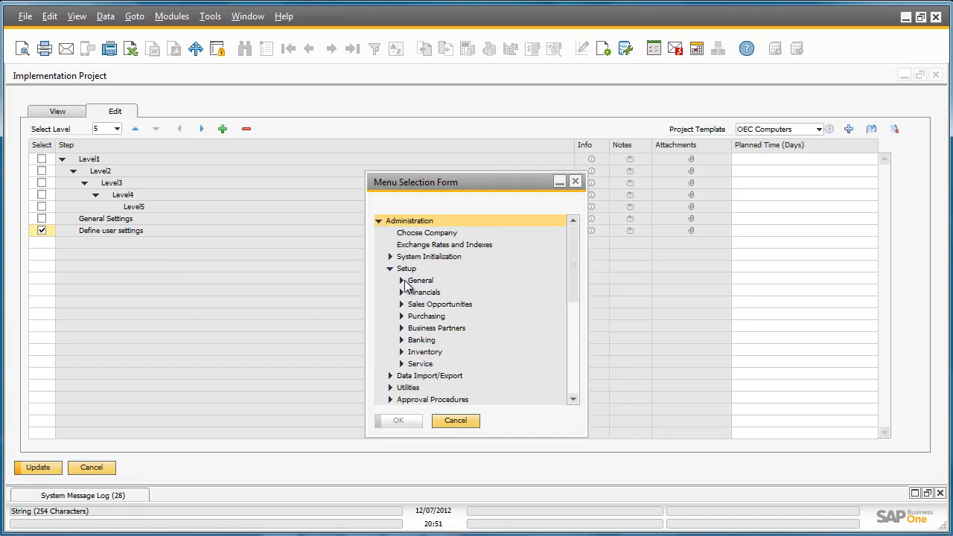
pyautogui.click(401, 280)
pyautogui.click(430, 292)
pyautogui.click(405, 419)
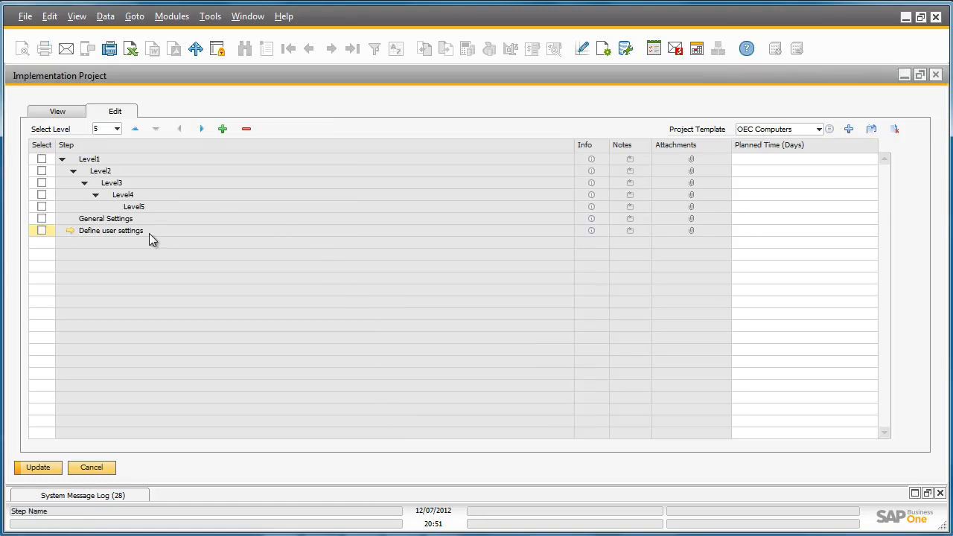
# Test the link from the Define user settings step to the Users setup, and nest that step one level under General Settings
pyautogui.click(70, 231)
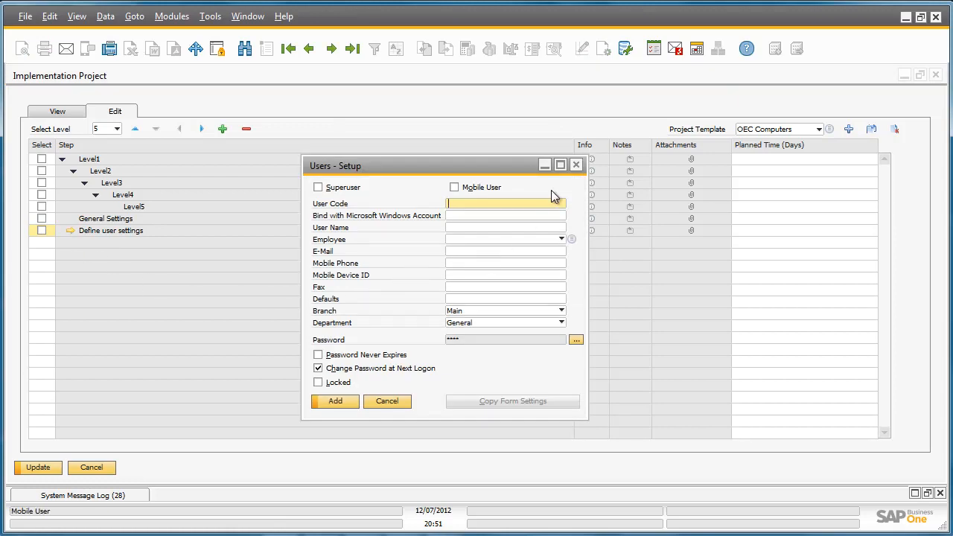
pyautogui.click(576, 164)
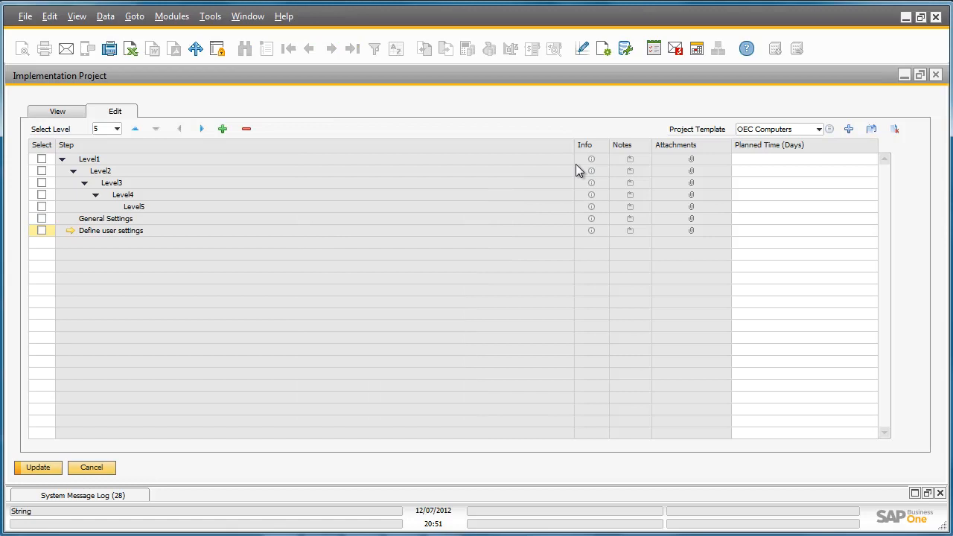
pyautogui.click(202, 129)
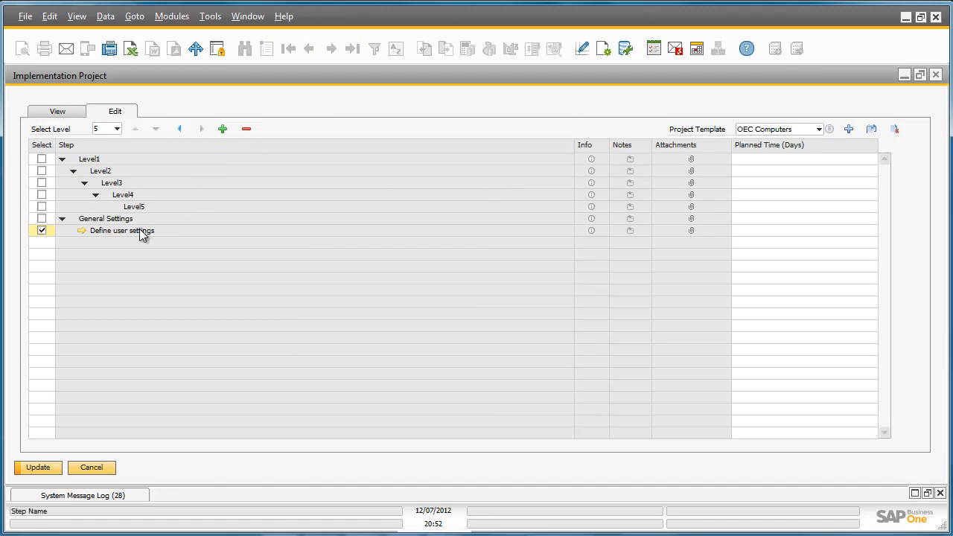
pyautogui.click(116, 129)
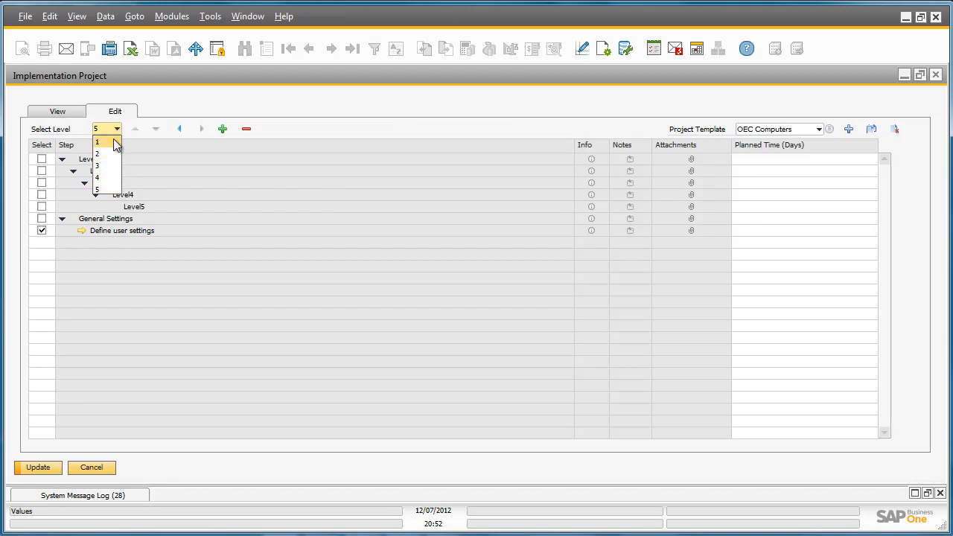
pyautogui.click(155, 151)
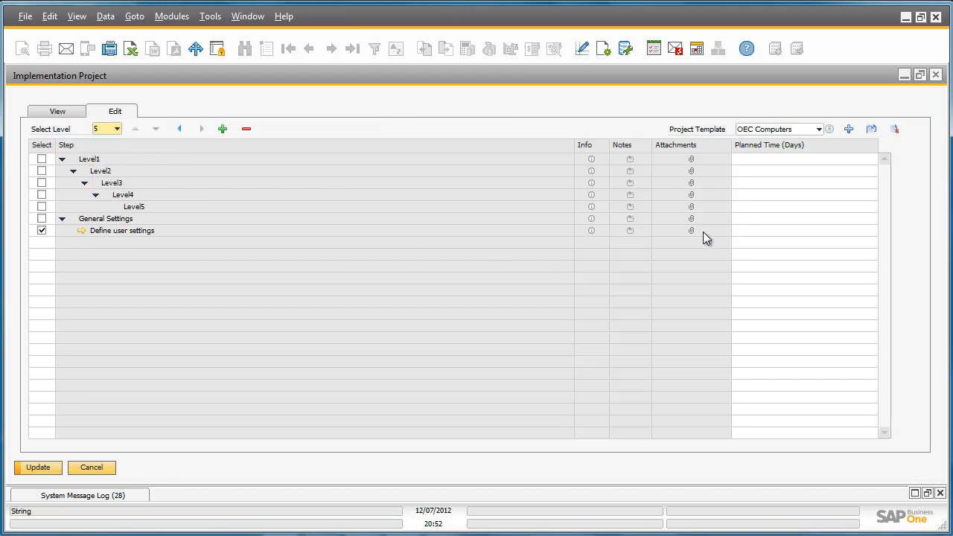
# Switch to the Detailed Project Plan template and duplicate it under the name Detailed Project Plan - OEC
pyautogui.click(819, 130)
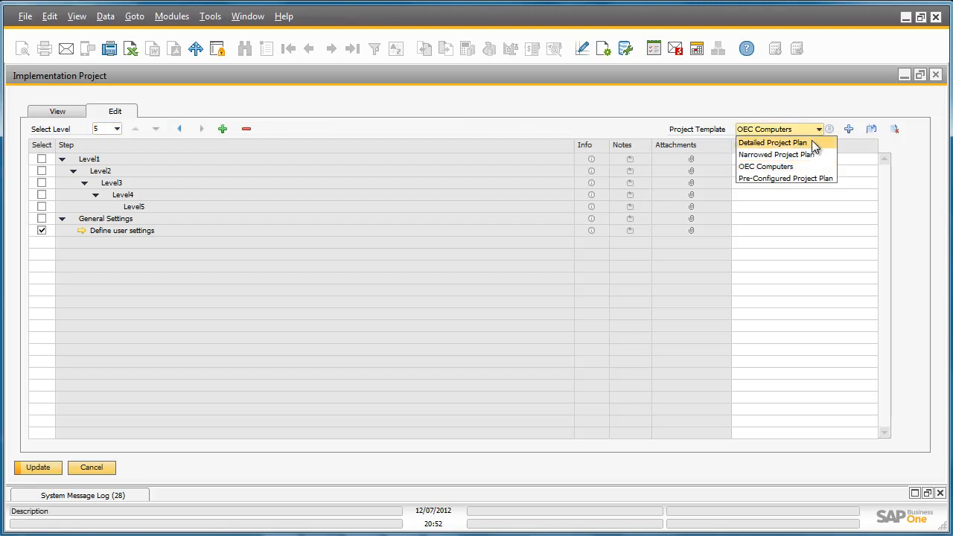
pyautogui.click(811, 142)
pyautogui.click(329, 283)
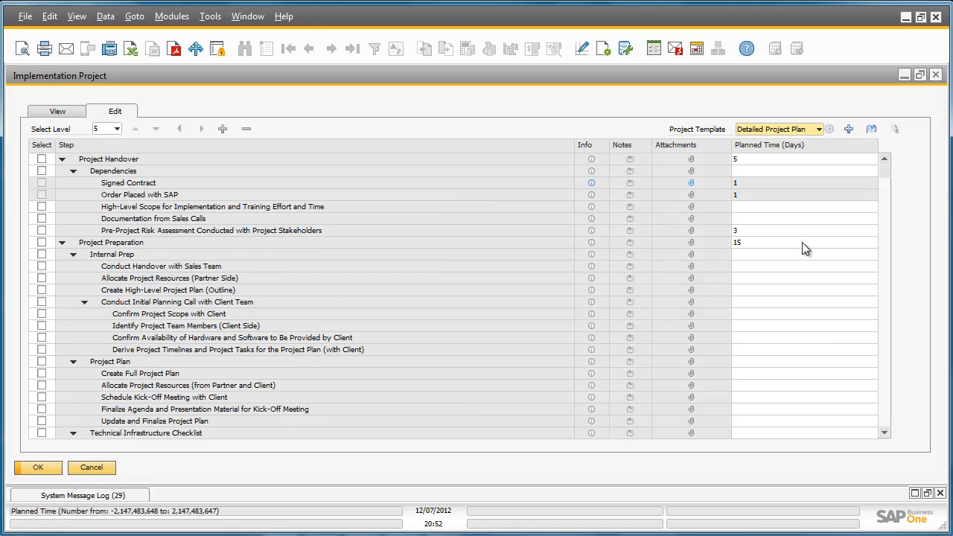
pyautogui.click(871, 129)
pyautogui.hotkey('ctrl', 'shift', 'Left')
pyautogui.write('OEC')
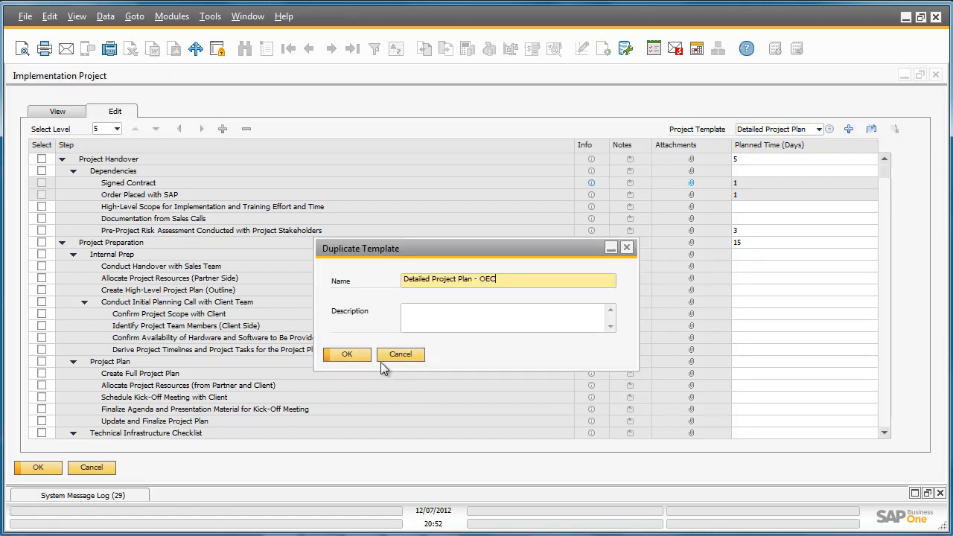
pyautogui.click(358, 353)
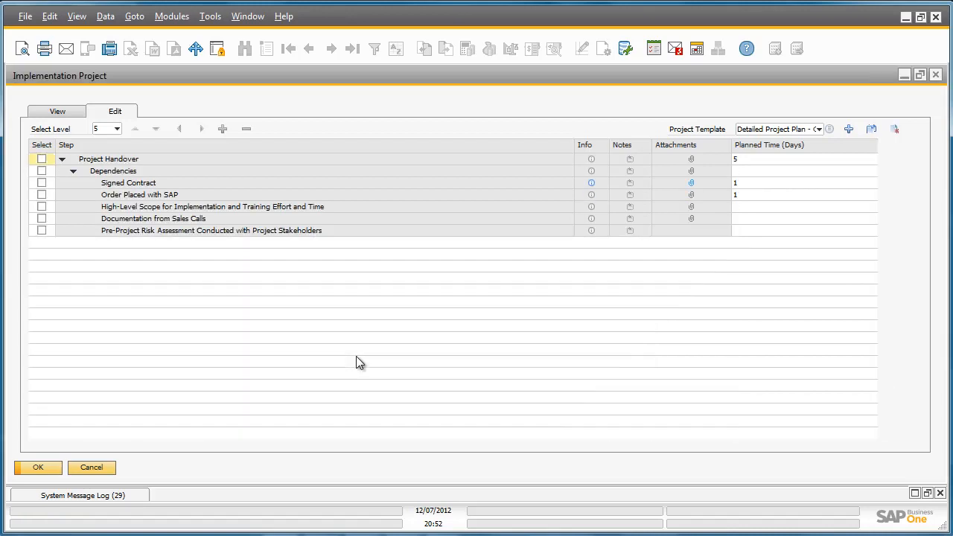
pyautogui.click(42, 194)
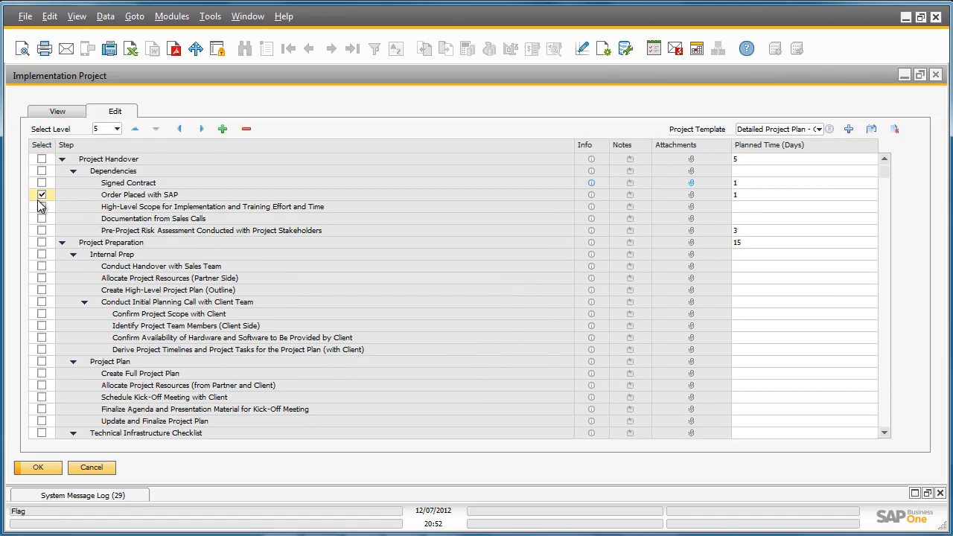
pyautogui.click(227, 133)
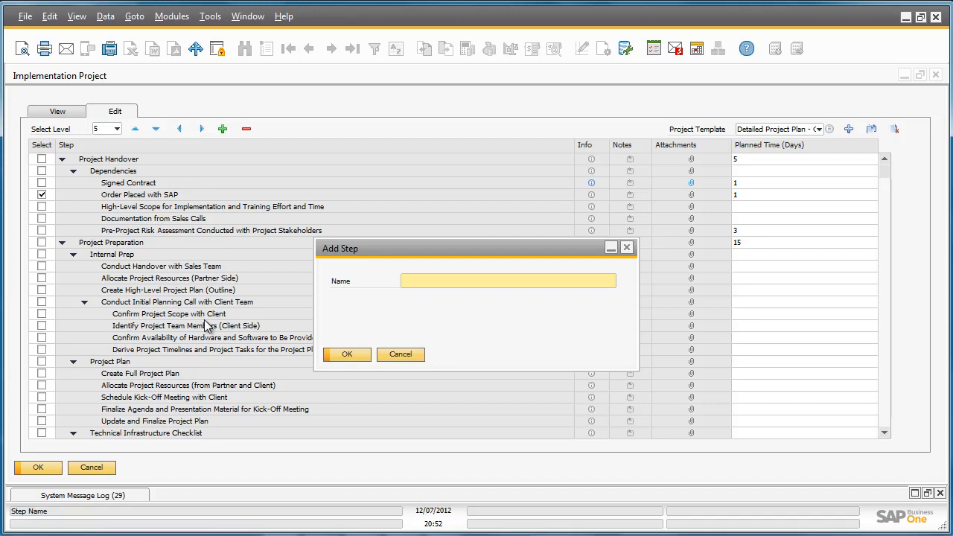
pyautogui.click(627, 249)
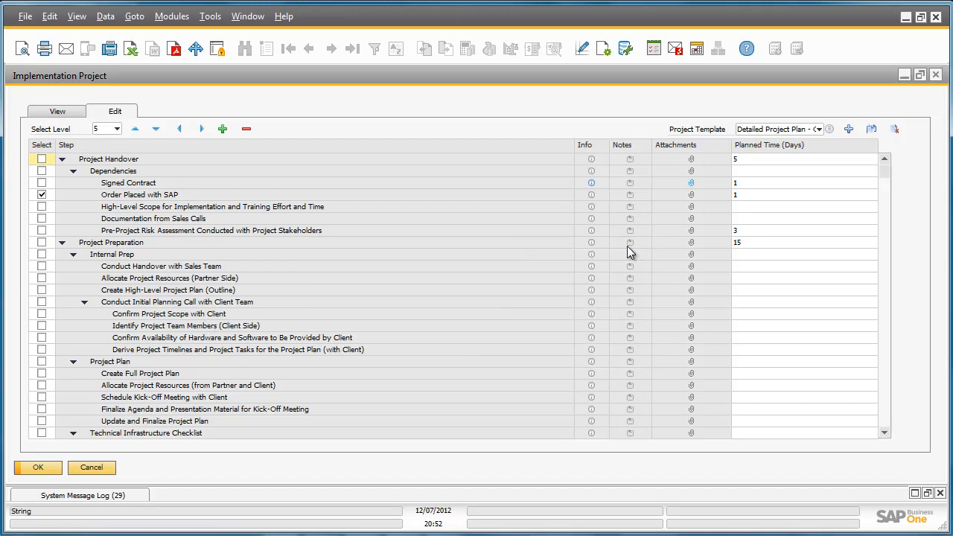
# Close the implementation project and save the current configuration settings in Configuration Management under the suggested name
pyautogui.click(936, 76)
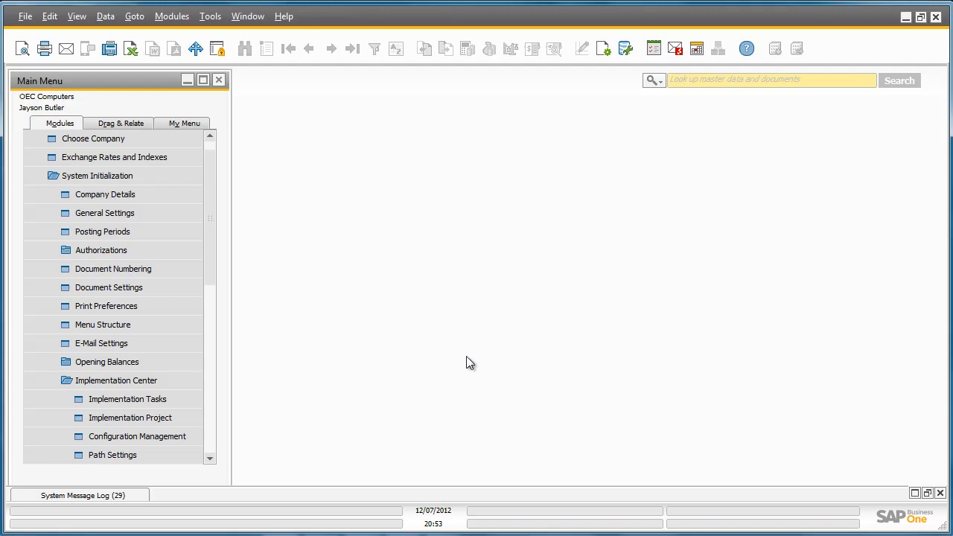
pyautogui.click(193, 436)
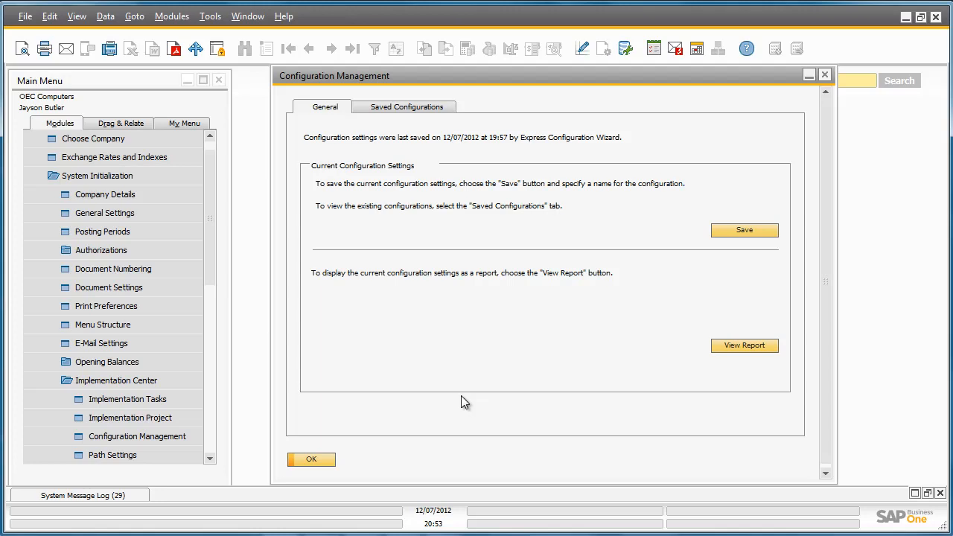
pyautogui.click(771, 236)
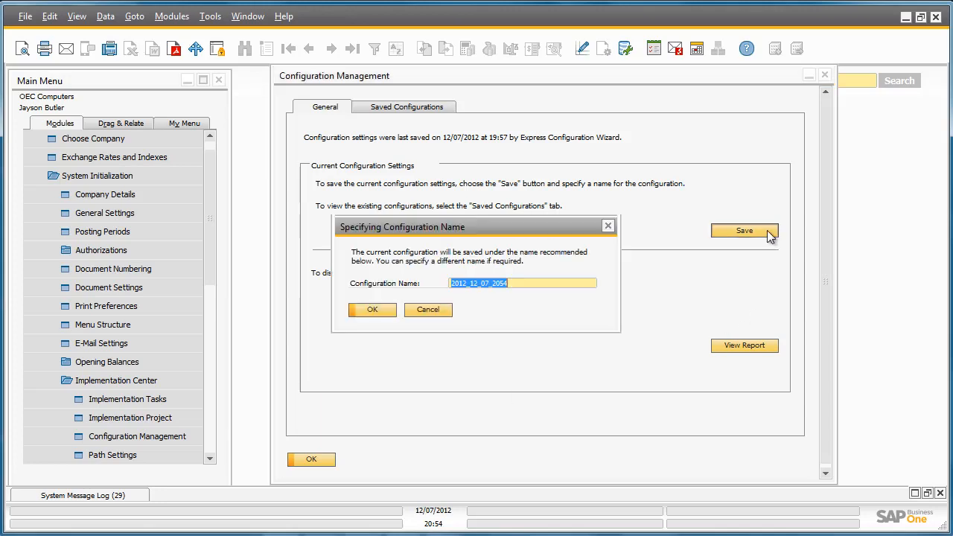
pyautogui.click(372, 307)
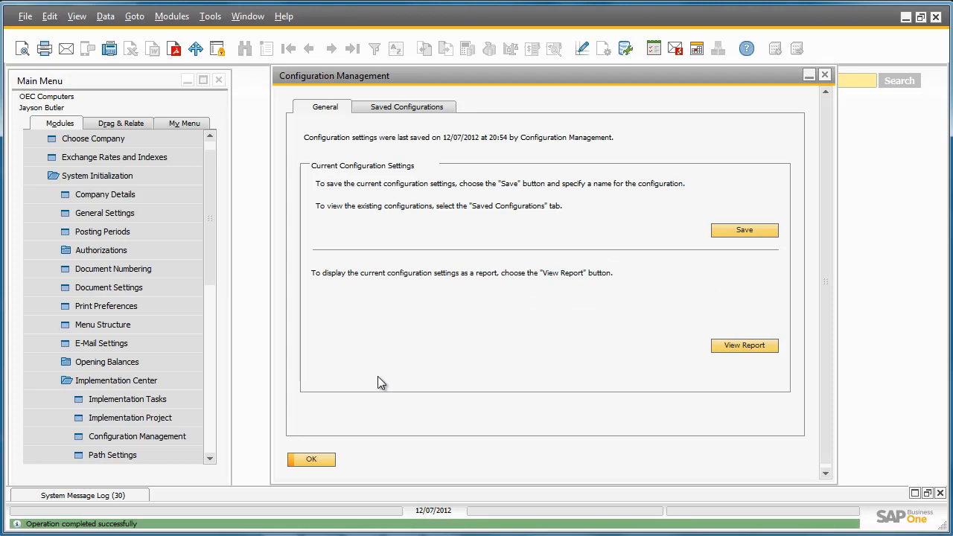
pyautogui.click(321, 460)
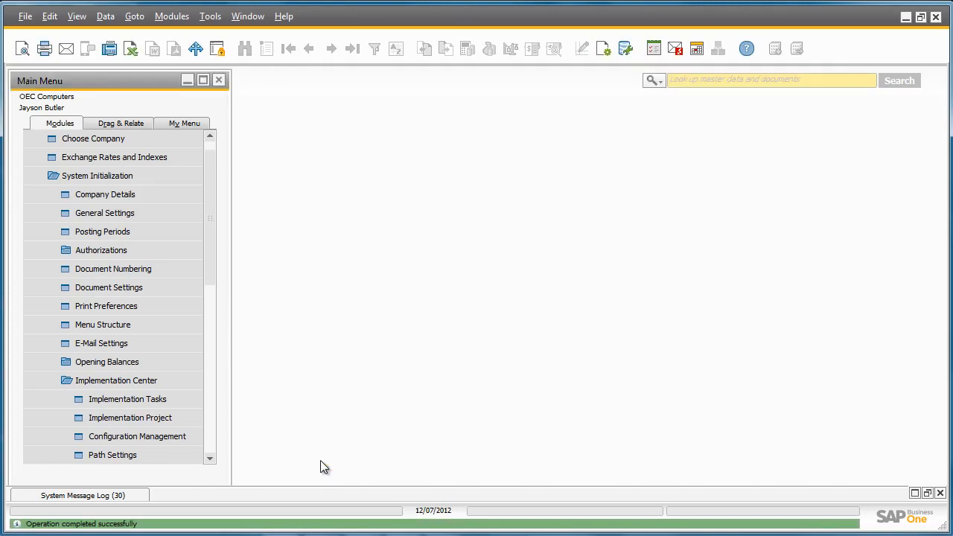
# Run the Configure Company Settings implementation task and enter a new street address for the company in Company Details
pyautogui.click(171, 400)
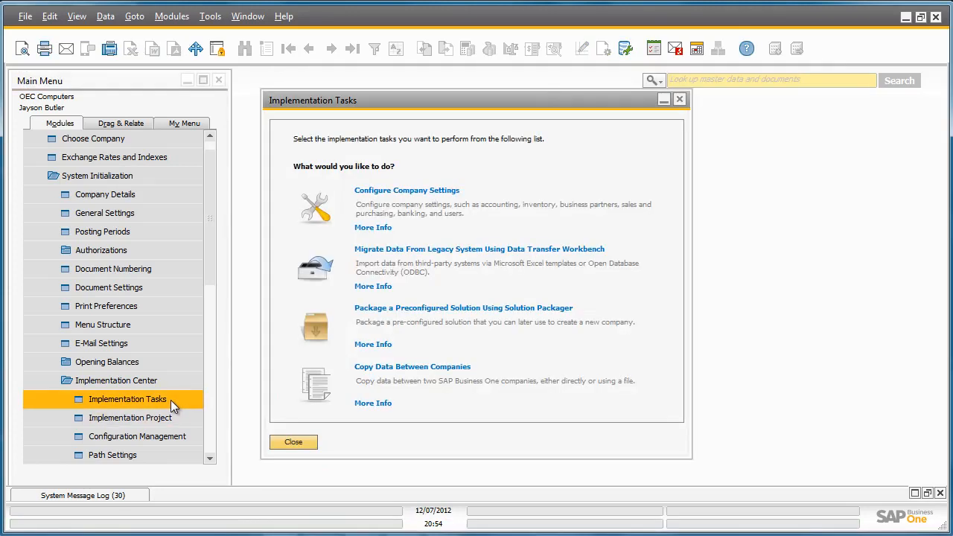
pyautogui.click(330, 217)
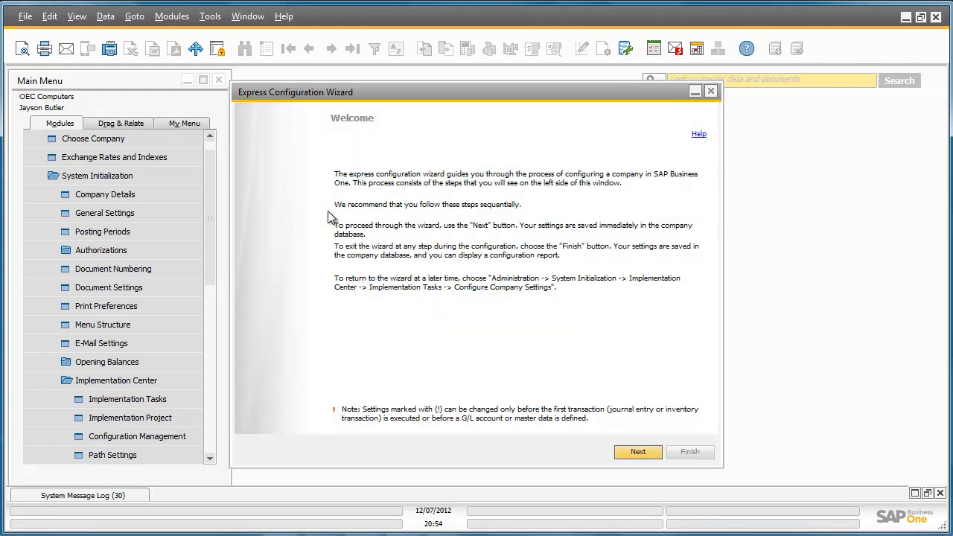
pyautogui.click(633, 453)
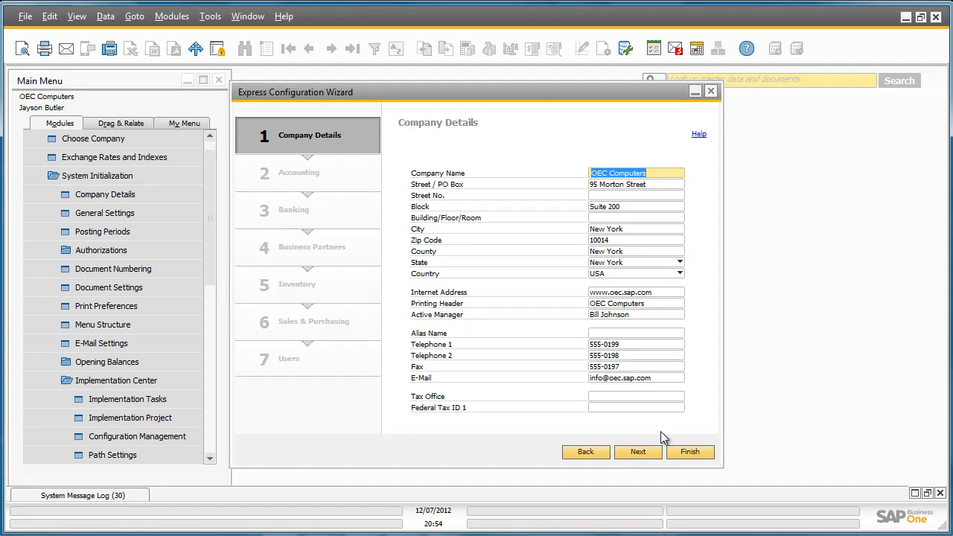
pyautogui.click(614, 189)
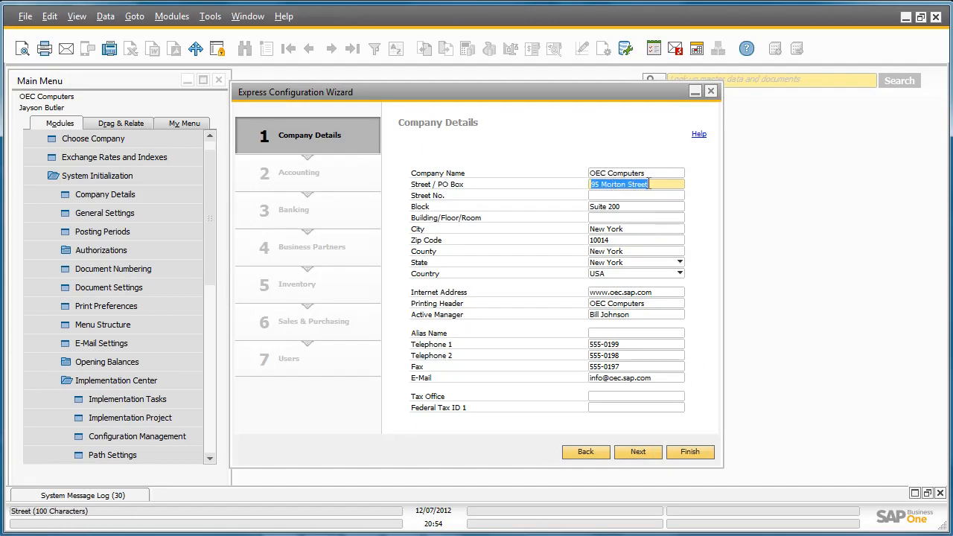
pyautogui.write('34 ')
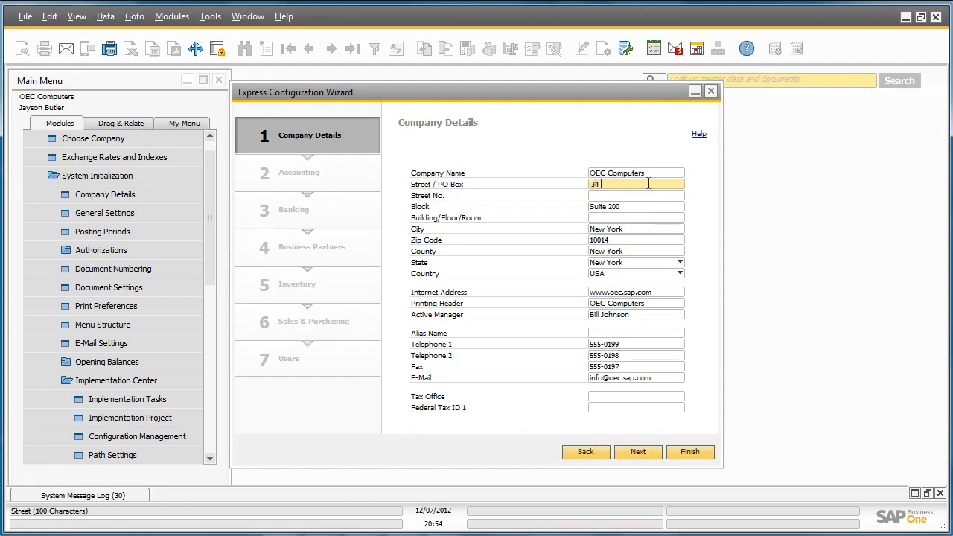
pyautogui.write('Field Street')
# Replace the suite number in the company's Block field and finish the Express Configuration Wizard
pyautogui.click(616, 208)
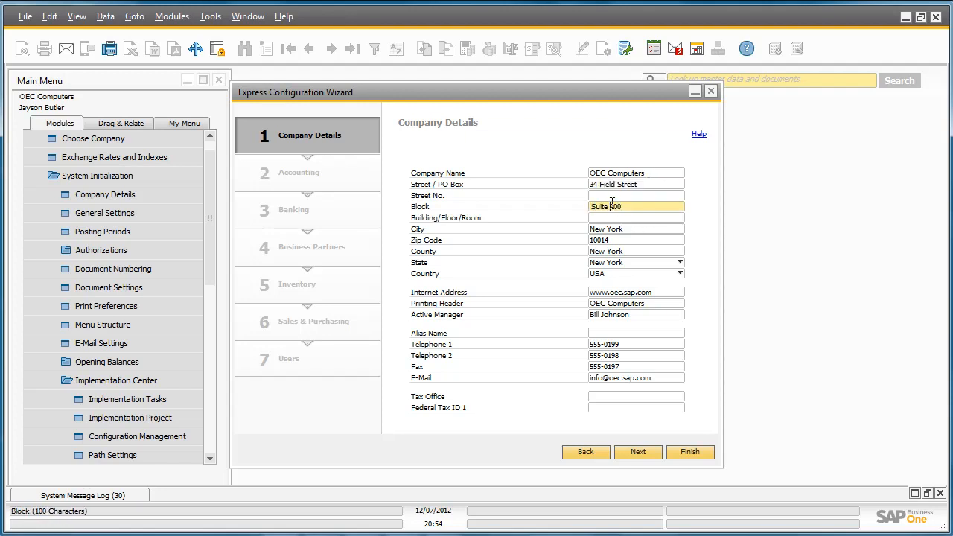
pyautogui.doubleClick(616, 206)
pyautogui.write('18')
pyautogui.click(696, 453)
pyautogui.click(689, 451)
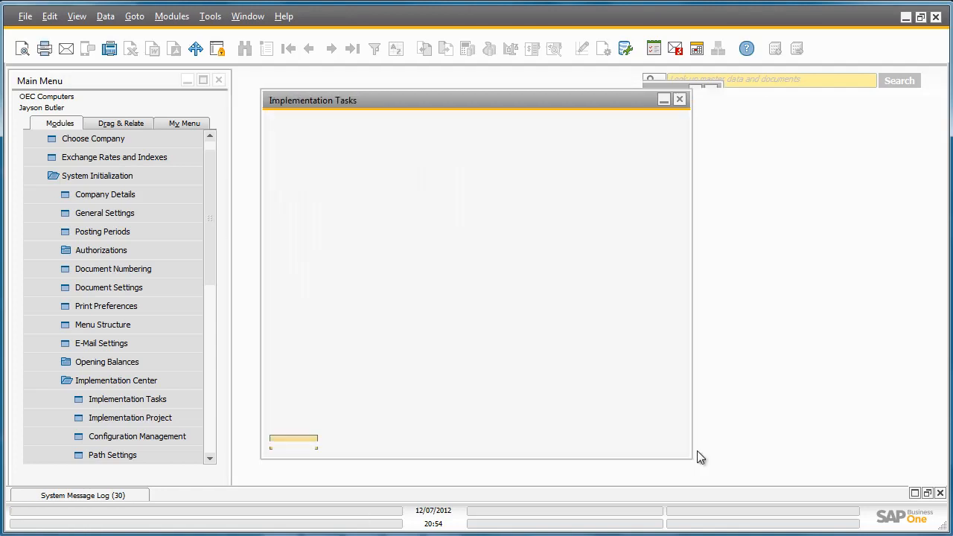
# Compare the saved configuration 2012_10_07_1300 with the current configuration in Configuration Management
pyautogui.click(189, 435)
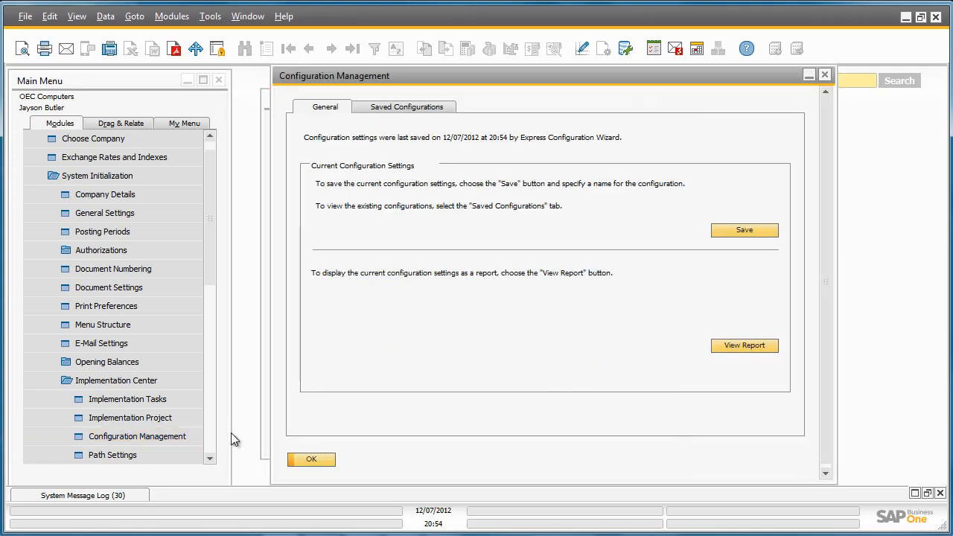
pyautogui.click(450, 111)
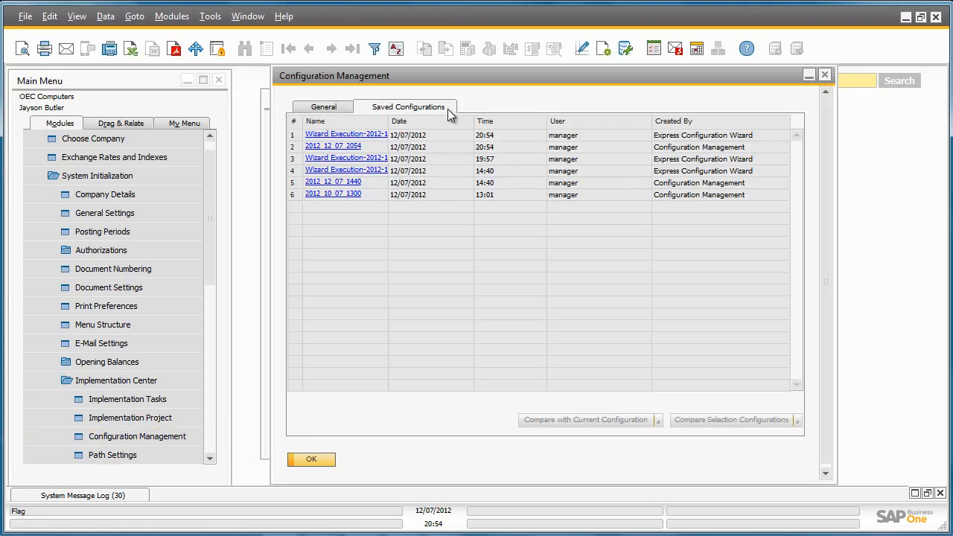
pyautogui.click(292, 194)
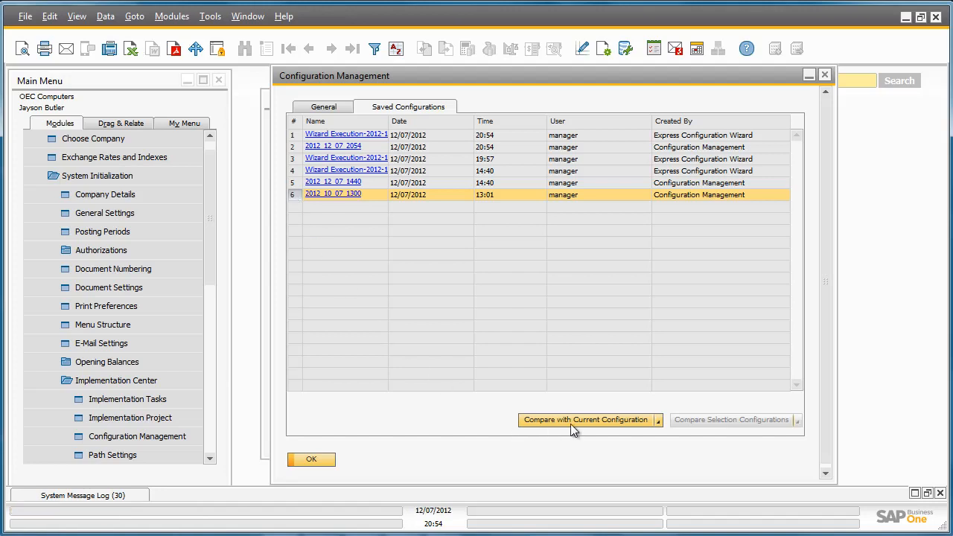
pyautogui.click(658, 420)
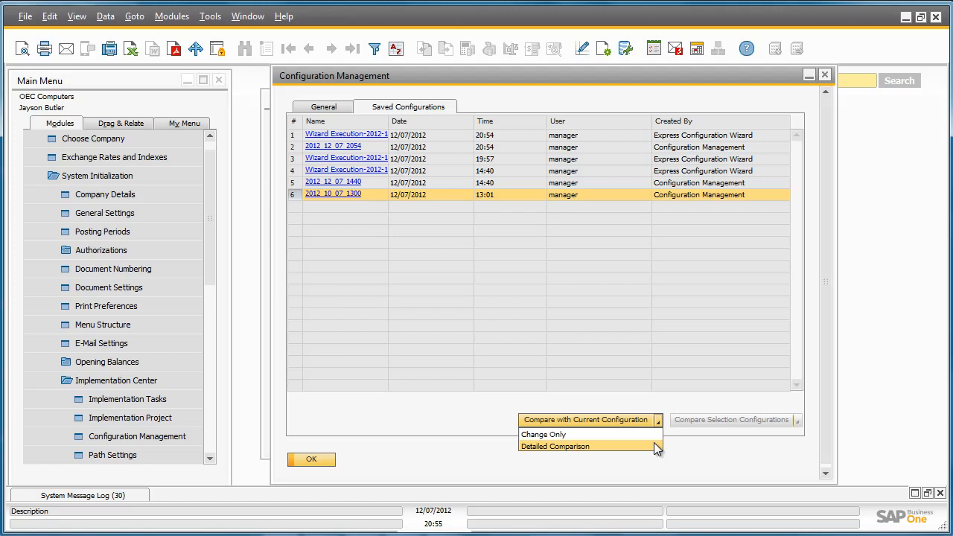
pyautogui.click(653, 445)
pyautogui.click(639, 419)
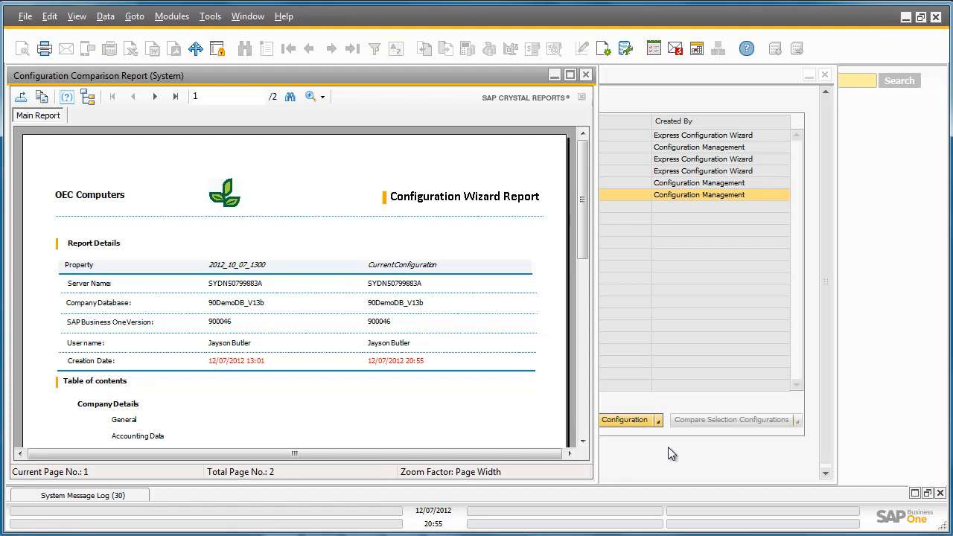
# Review the changed company details on the comparison report's last page, and close the report, Configuration Management and Implementation Tasks windows
pyautogui.moveTo(580, 199); pyautogui.dragTo(608, 199)
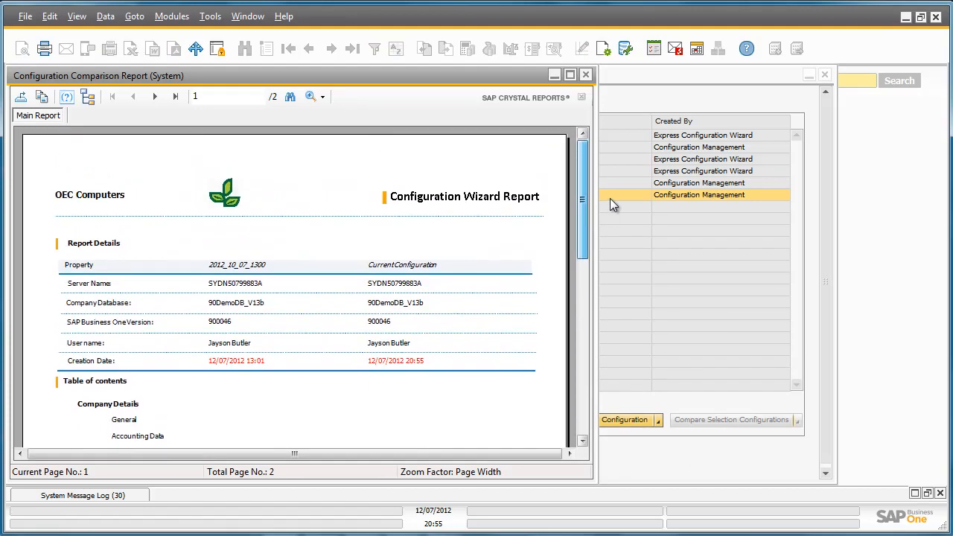
pyautogui.click(175, 96)
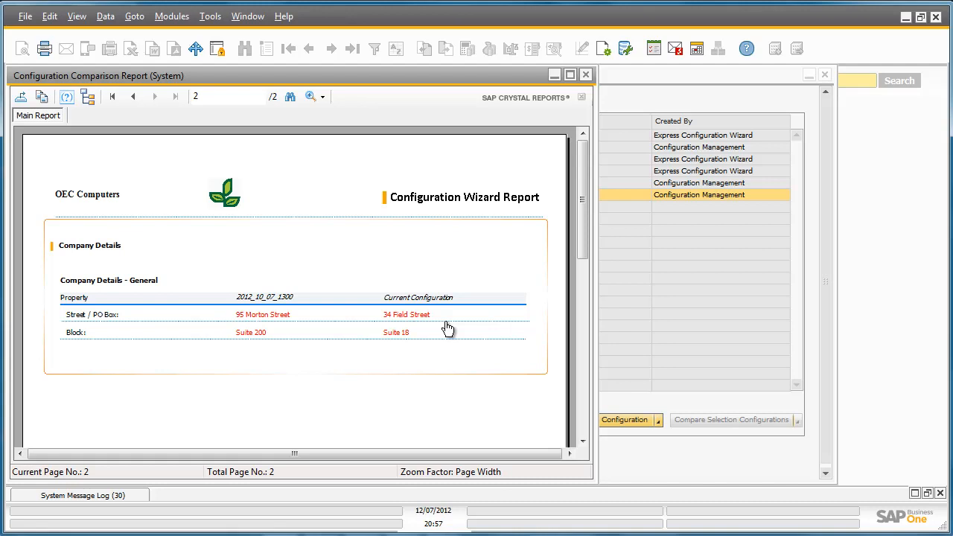
pyautogui.click(585, 75)
pyautogui.click(826, 76)
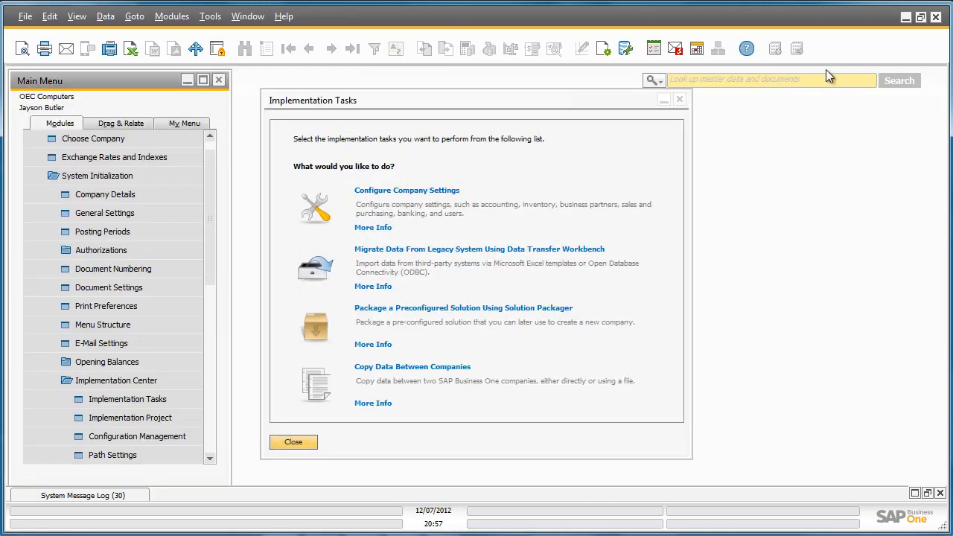
pyautogui.click(679, 100)
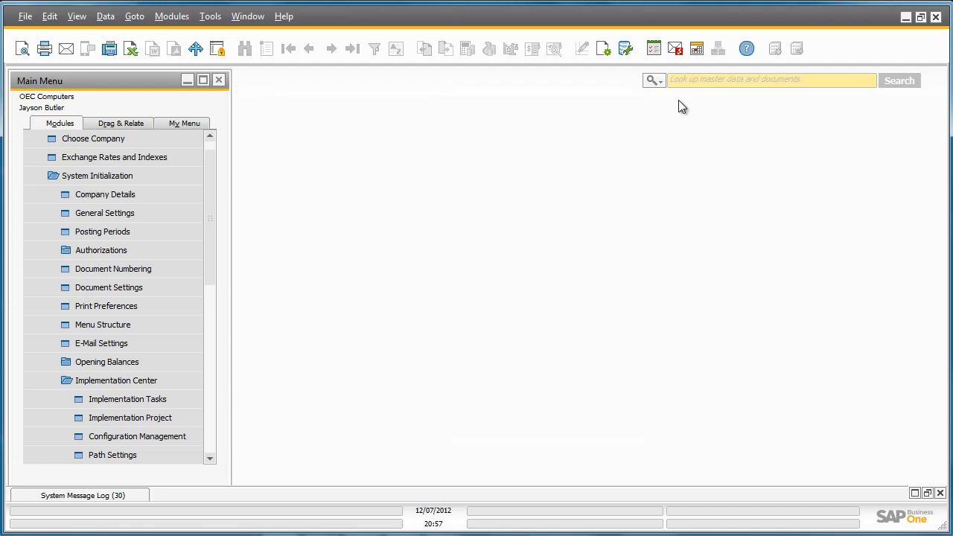
# Open the Implementation Center path settings and view the executable paths
pyautogui.click(184, 452)
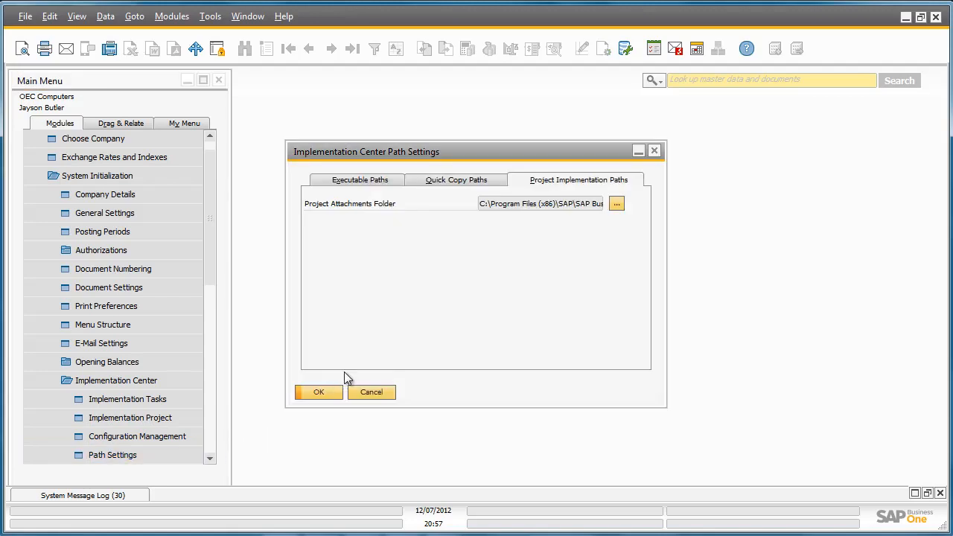
pyautogui.click(393, 183)
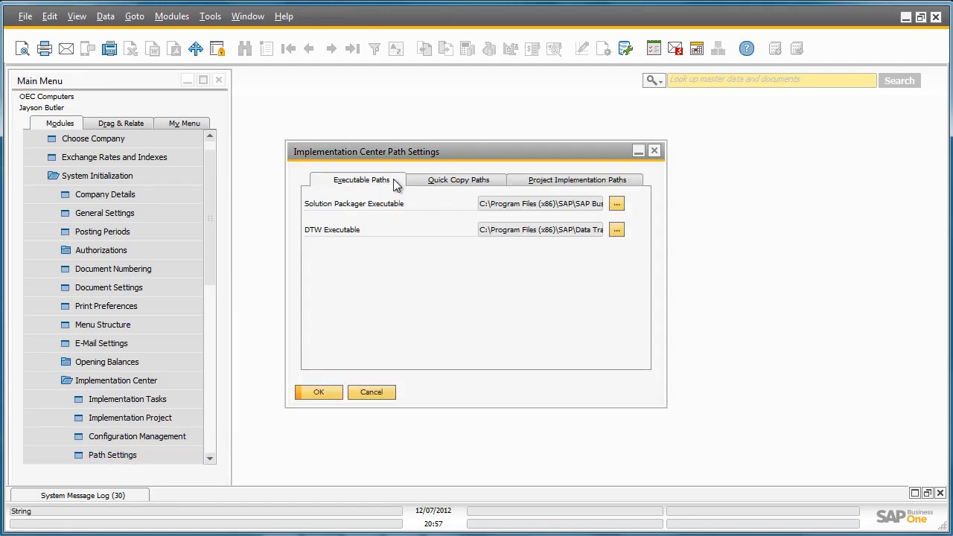